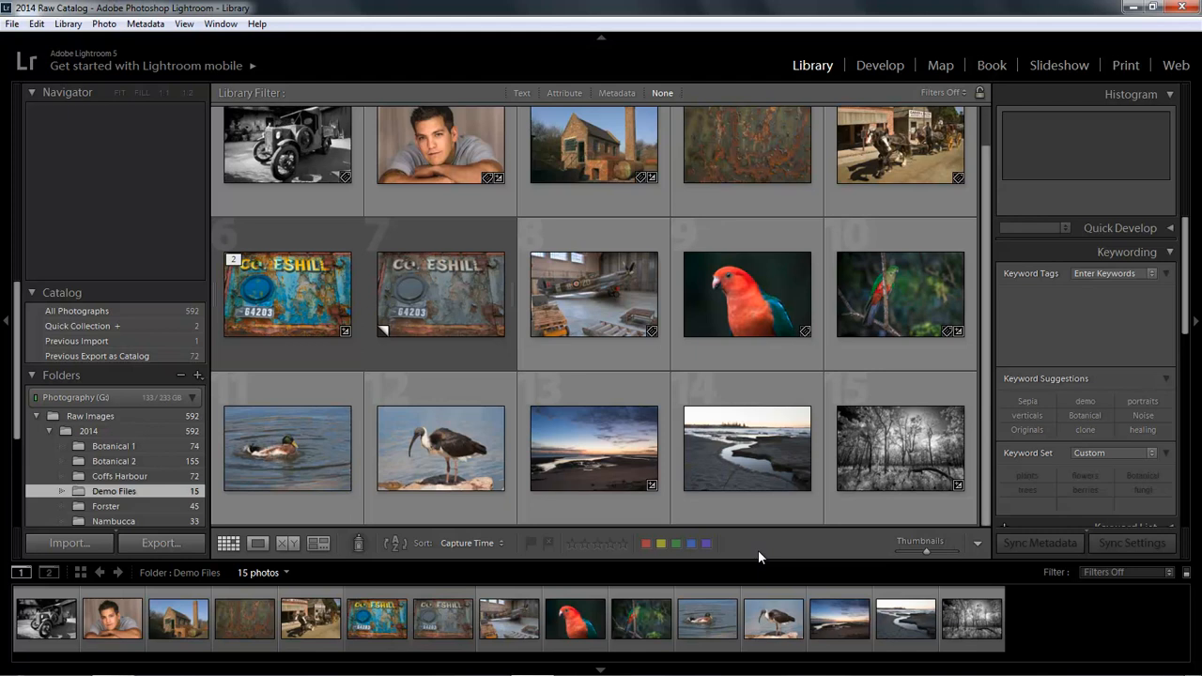
Step: Select the coastal rock-pool sunset photo (thumbnail 14) and open it in the Develop module
{"action": "left_click", "coordinate": [756, 466]}
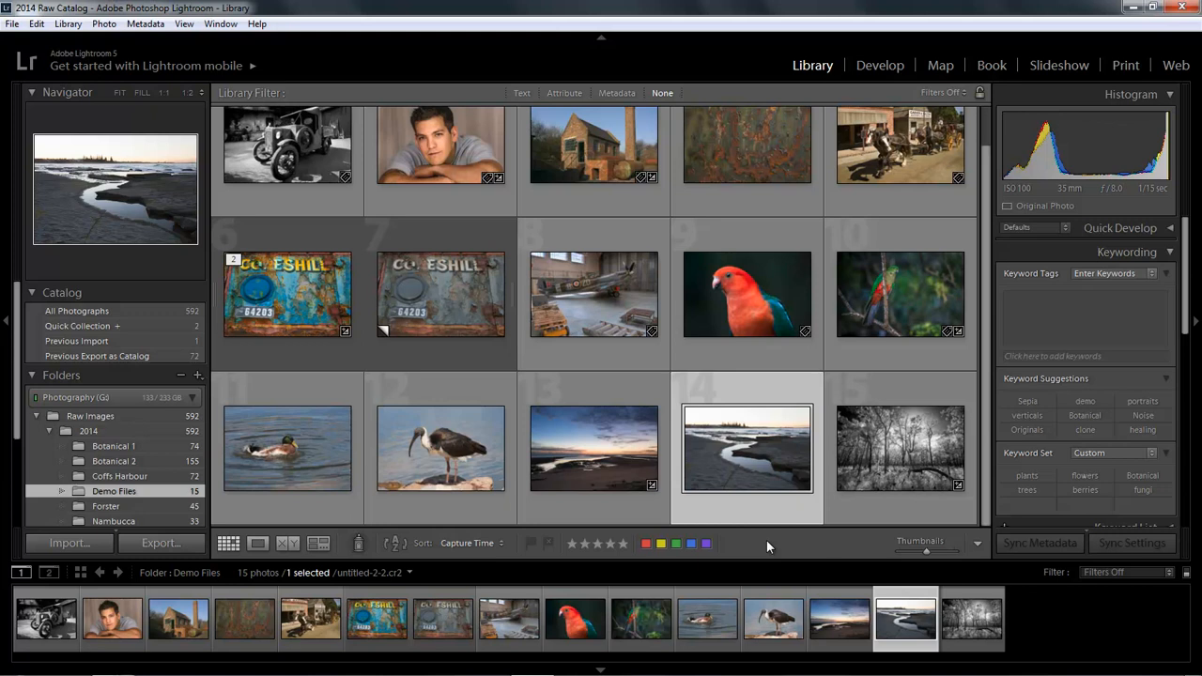
{"action": "left_click", "coordinate": [881, 64]}
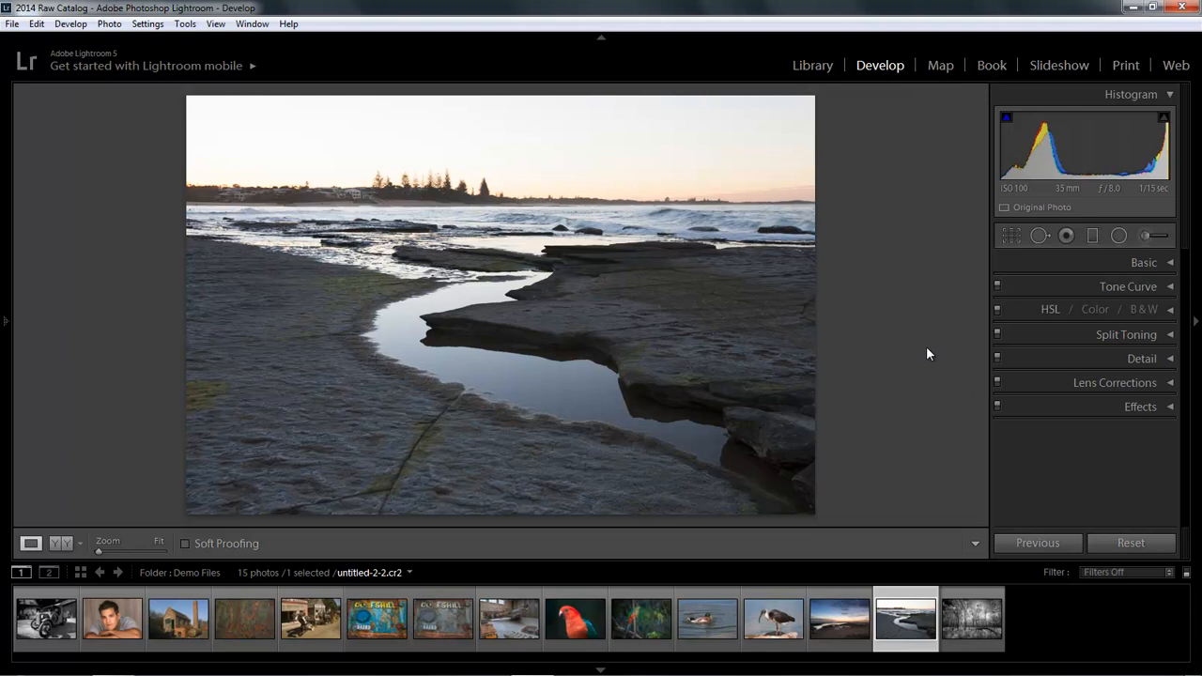
Step: Hide all panels with Shift+Tab, then bring back only the right-hand adjustment panel with F8
{"action": "key", "text": "shift"}
{"action": "key", "text": "shift+Tab"}
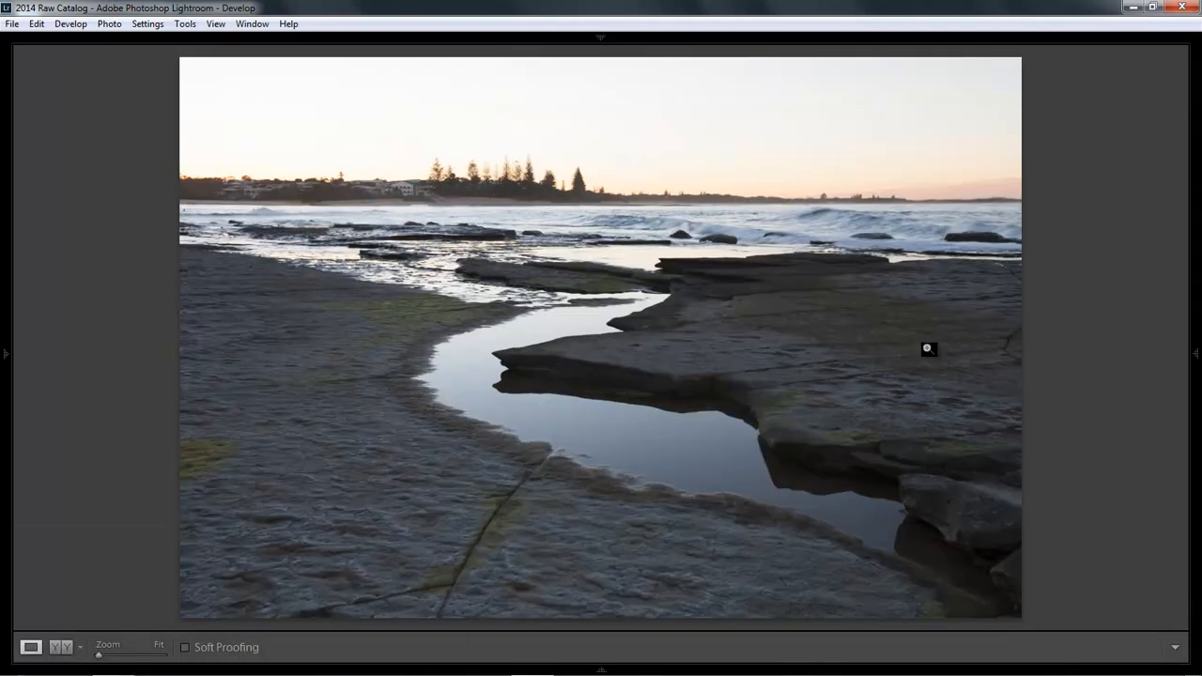
{"action": "key", "text": "F8"}
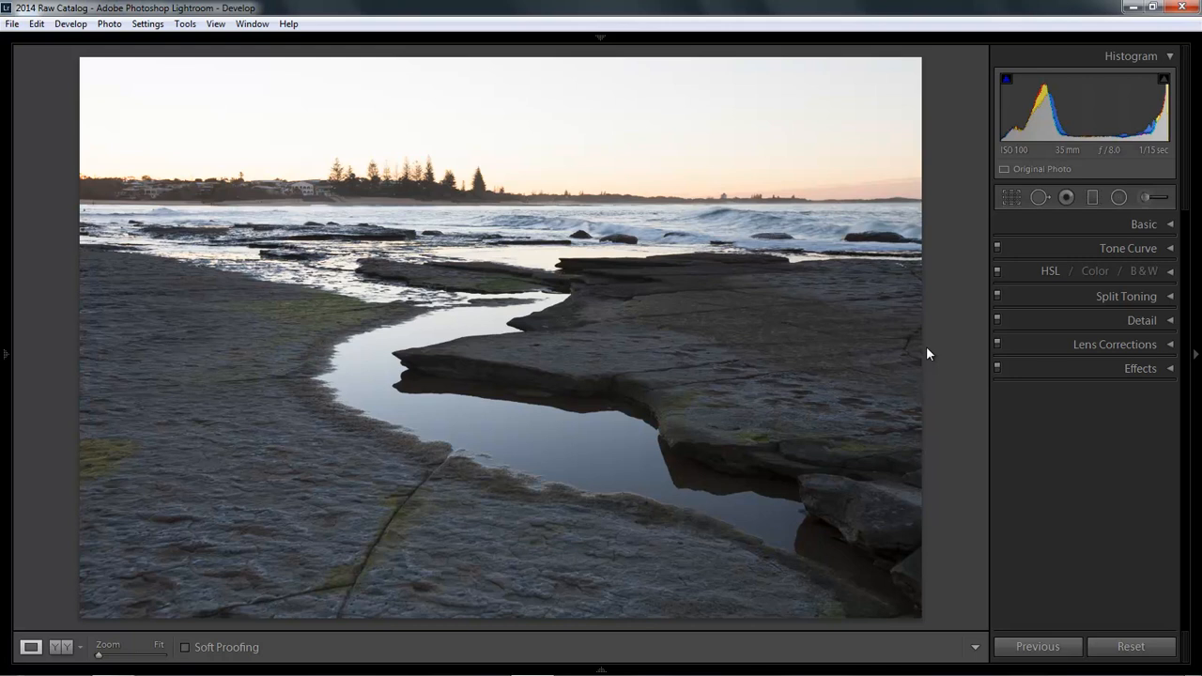
Step: Enable Remove Chromatic Aberration in Lens Corrections, then expand the Basic panel
{"action": "left_click", "coordinate": [1170, 345]}
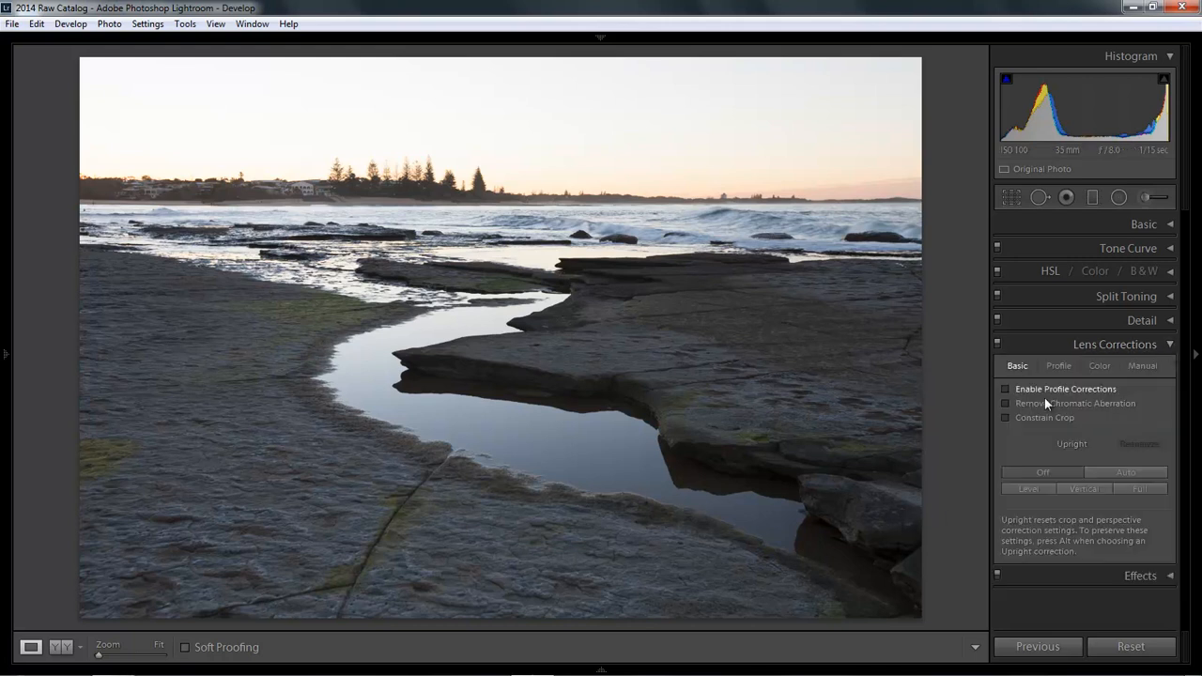
{"action": "left_click", "coordinate": [1006, 404]}
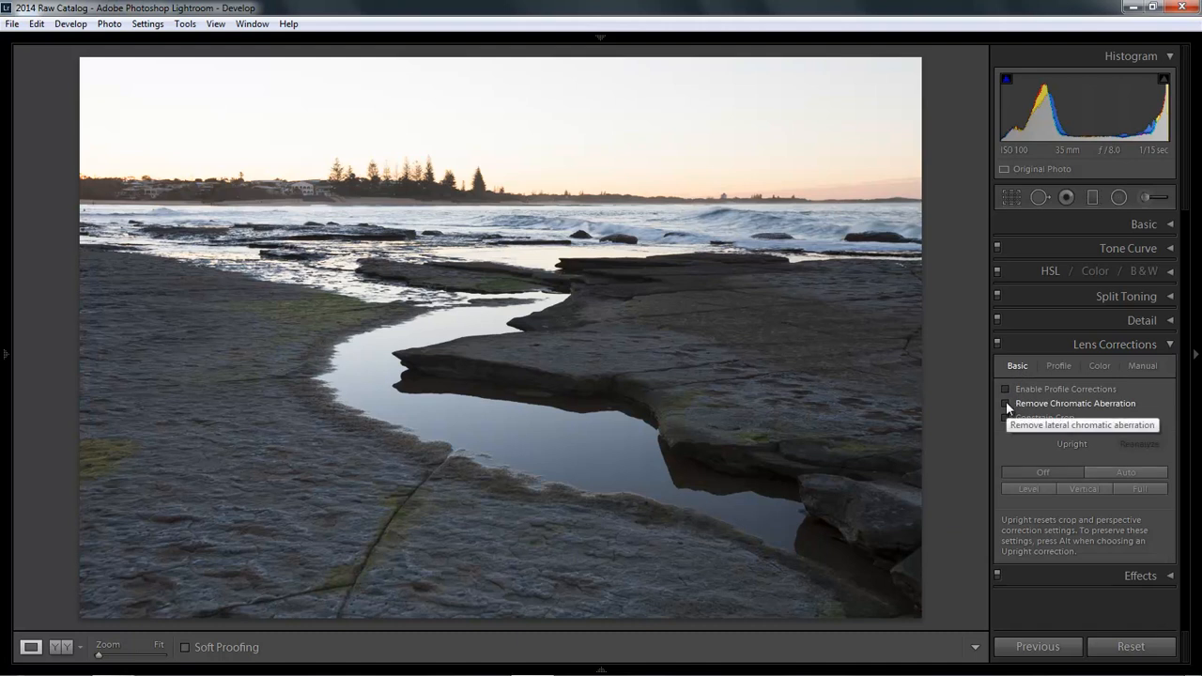
{"action": "left_click", "coordinate": [1170, 345]}
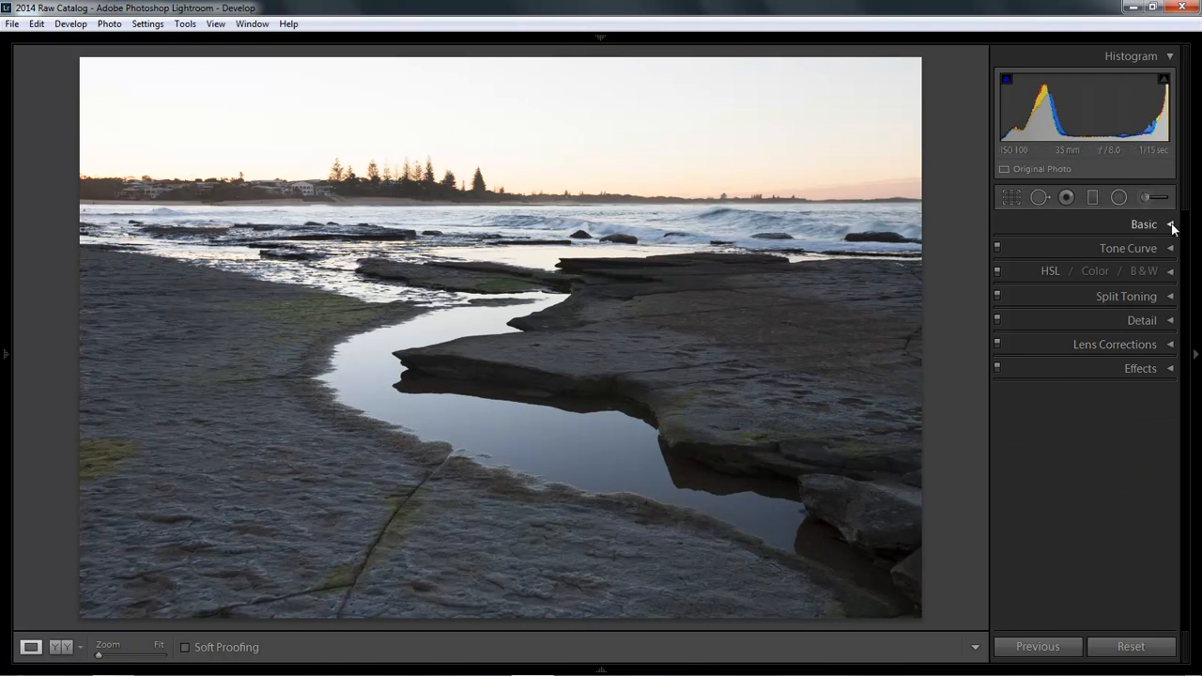
{"action": "left_click", "coordinate": [1171, 227]}
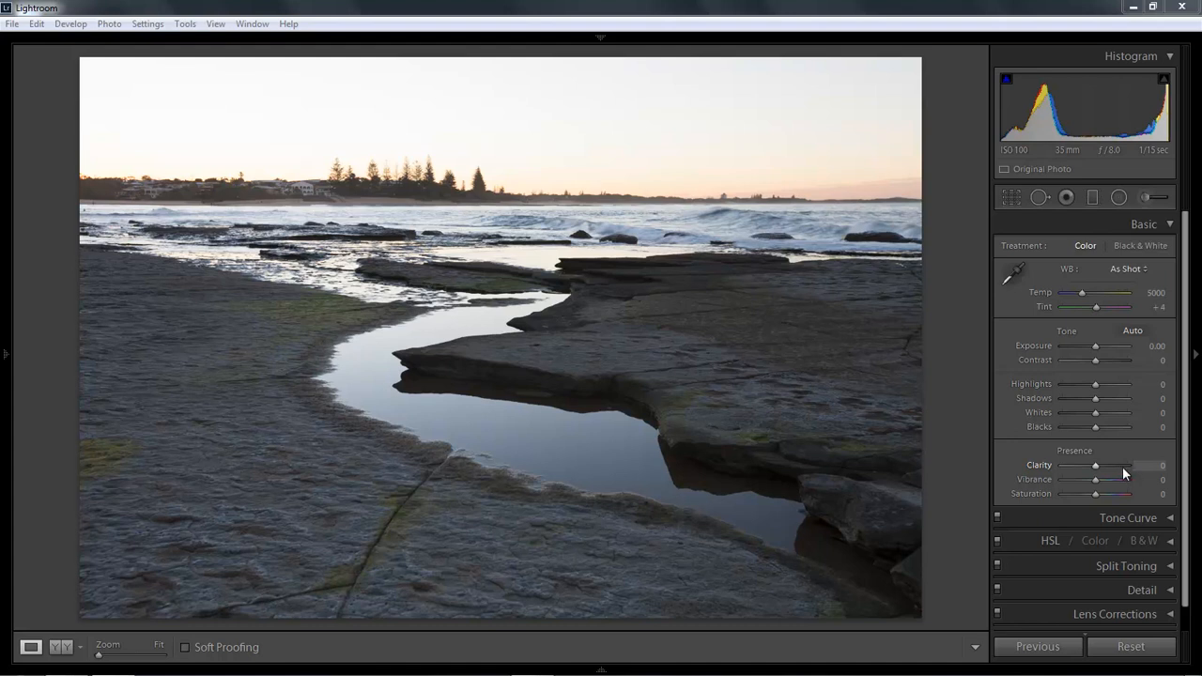
Step: Set Clarity to +100 and Vibrance to +84 in the Basic panel
{"action": "left_click", "coordinate": [1124, 467]}
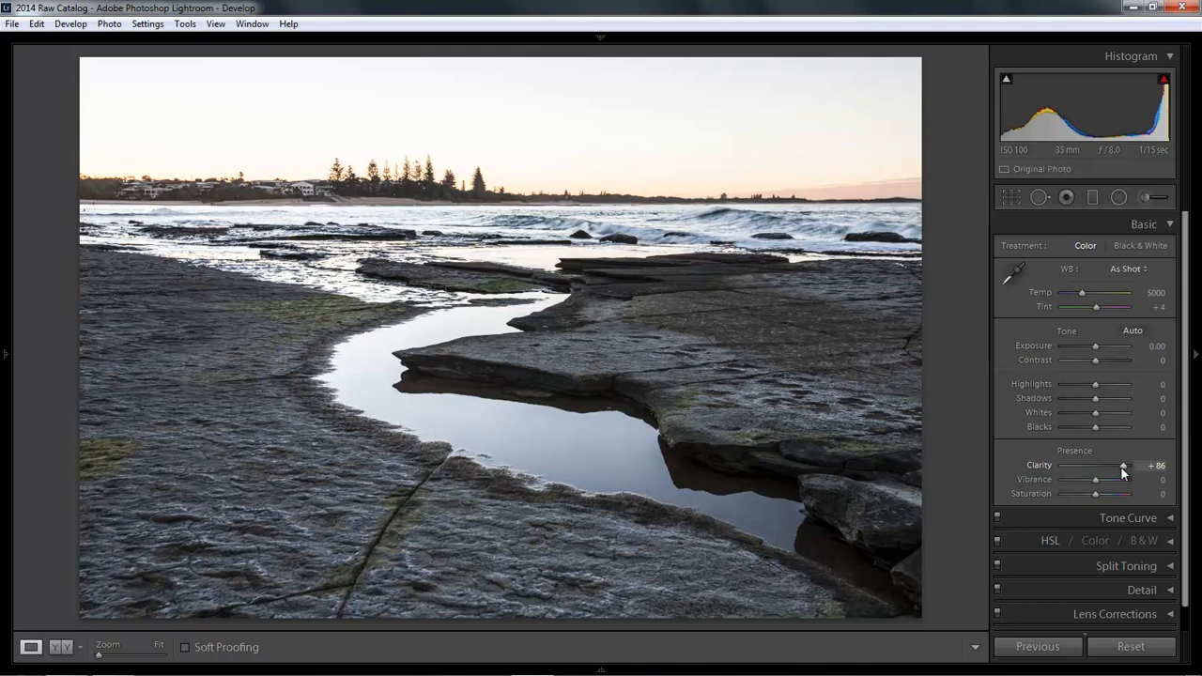
{"action": "left_click_drag", "start_coordinate": [1123, 466], "coordinate": [1131, 466]}
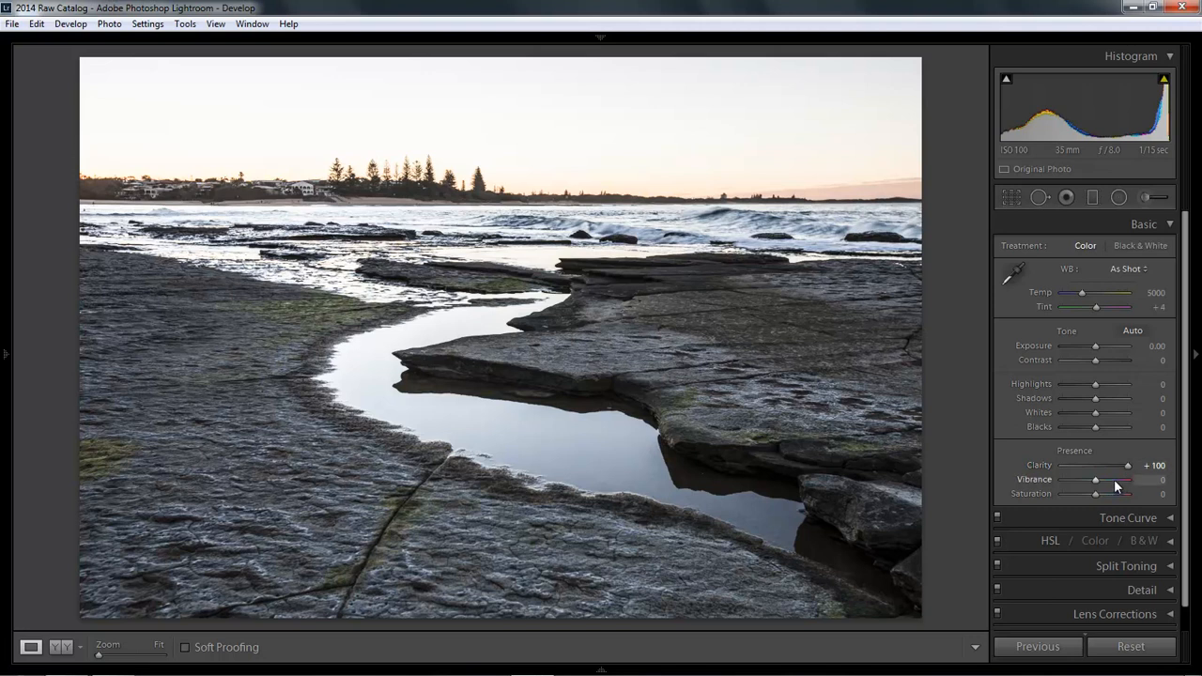
{"action": "left_click", "coordinate": [1115, 480]}
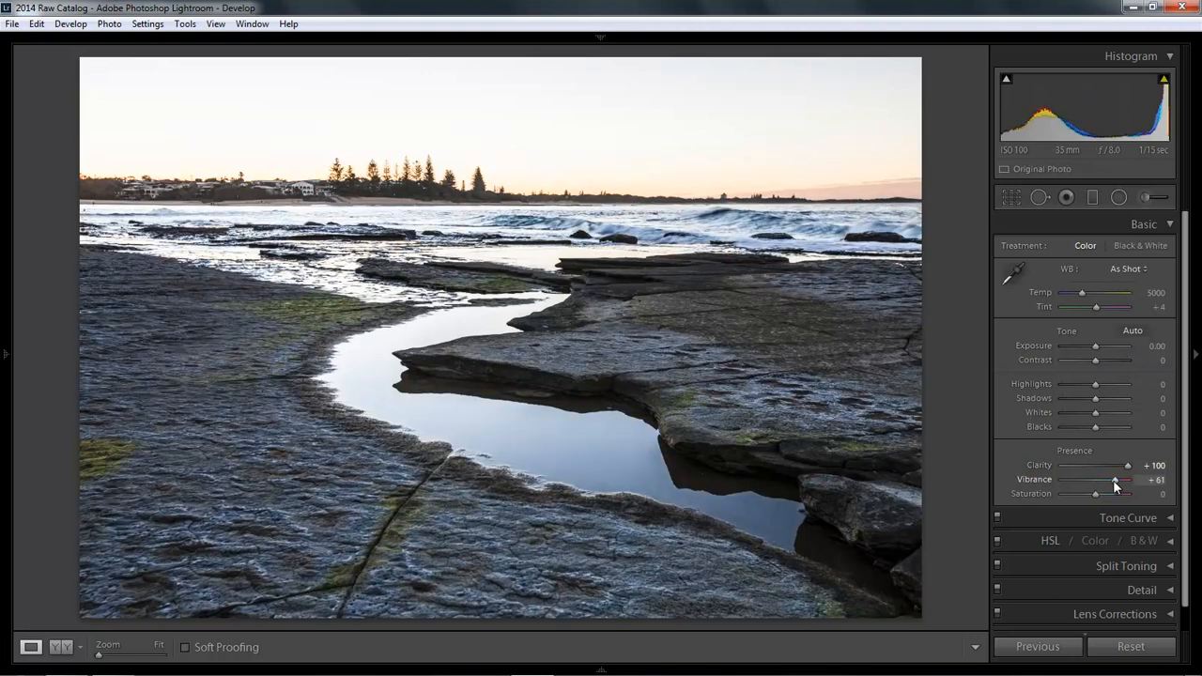
{"action": "left_click_drag", "start_coordinate": [1114, 480], "coordinate": [1123, 483]}
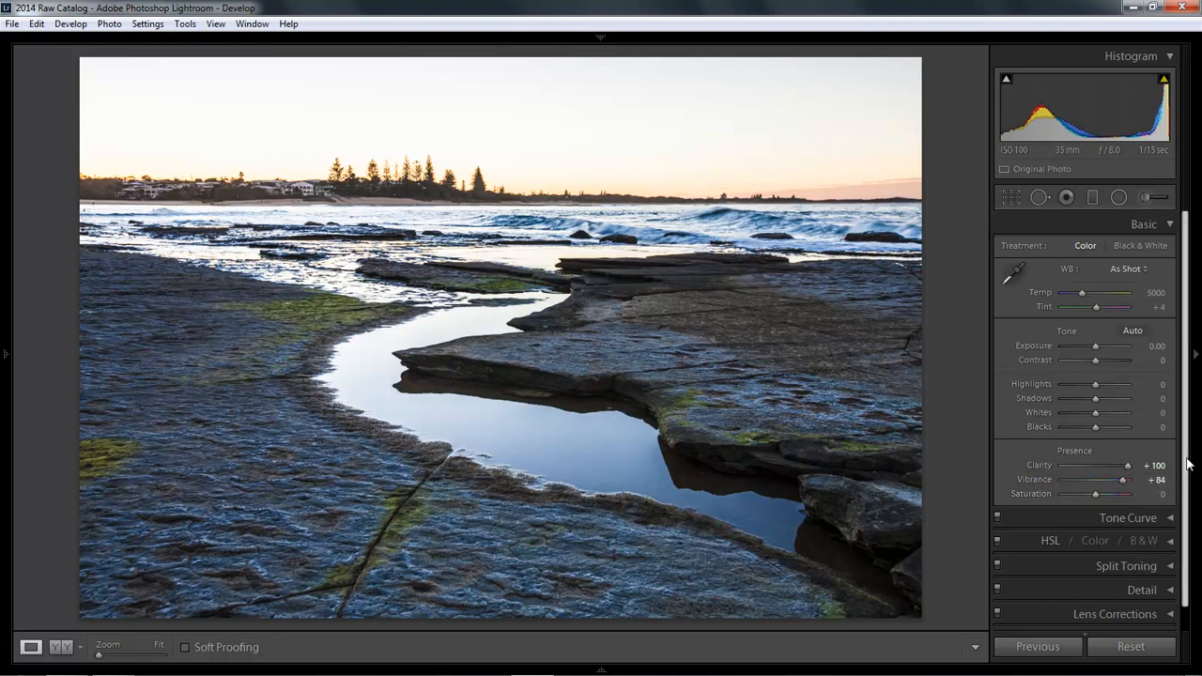
{"action": "scroll", "coordinate": [1186, 488], "scroll_direction": "down", "scroll_amount": 1}
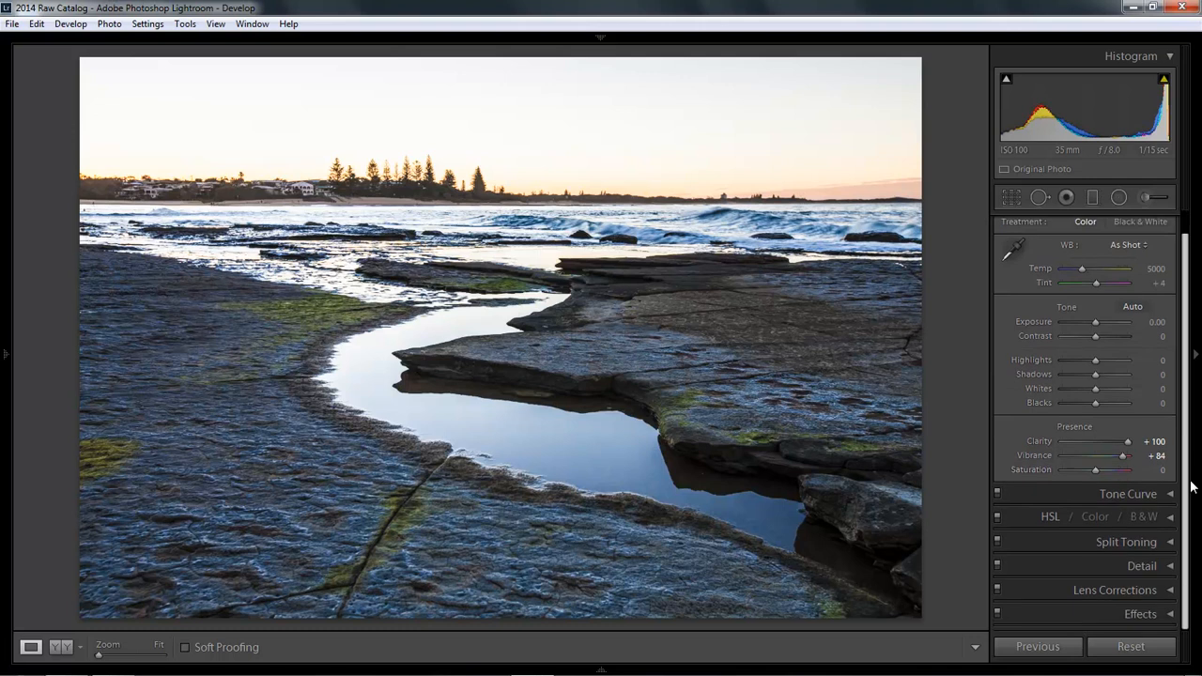
Step: Lower the Blue saturation in the HSL panel to −20
{"action": "left_click", "coordinate": [1049, 516]}
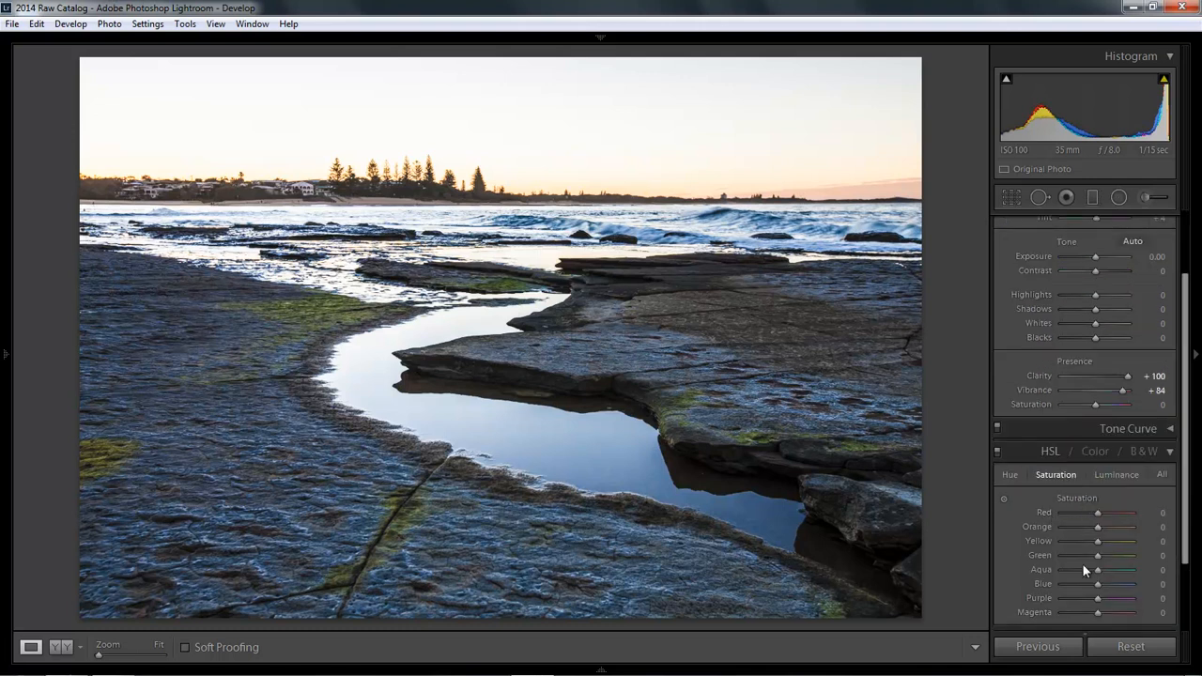
{"action": "left_click_drag", "start_coordinate": [1098, 584], "coordinate": [1090, 585]}
{"action": "left_click_drag", "start_coordinate": [1092, 586], "coordinate": [1092, 588]}
{"action": "left_click", "coordinate": [1168, 453]}
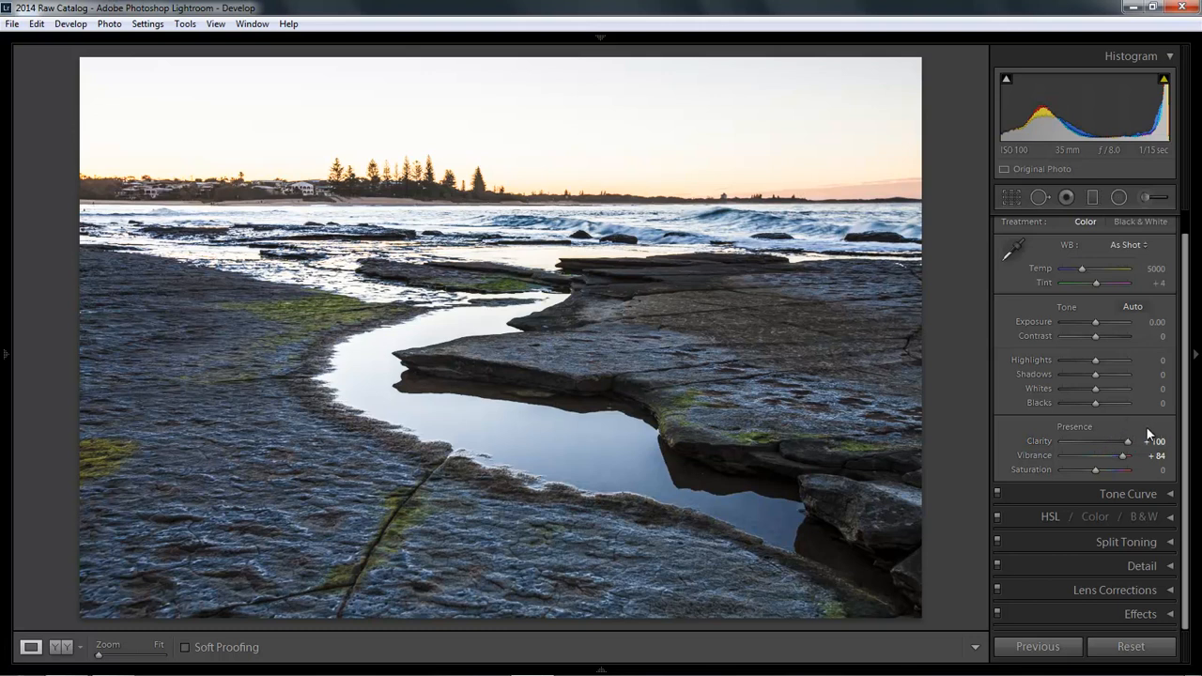
Step: Set Contrast to +26, collapse the Basic panel, and pick the Graduated Filter tool
{"action": "left_click", "coordinate": [1106, 335]}
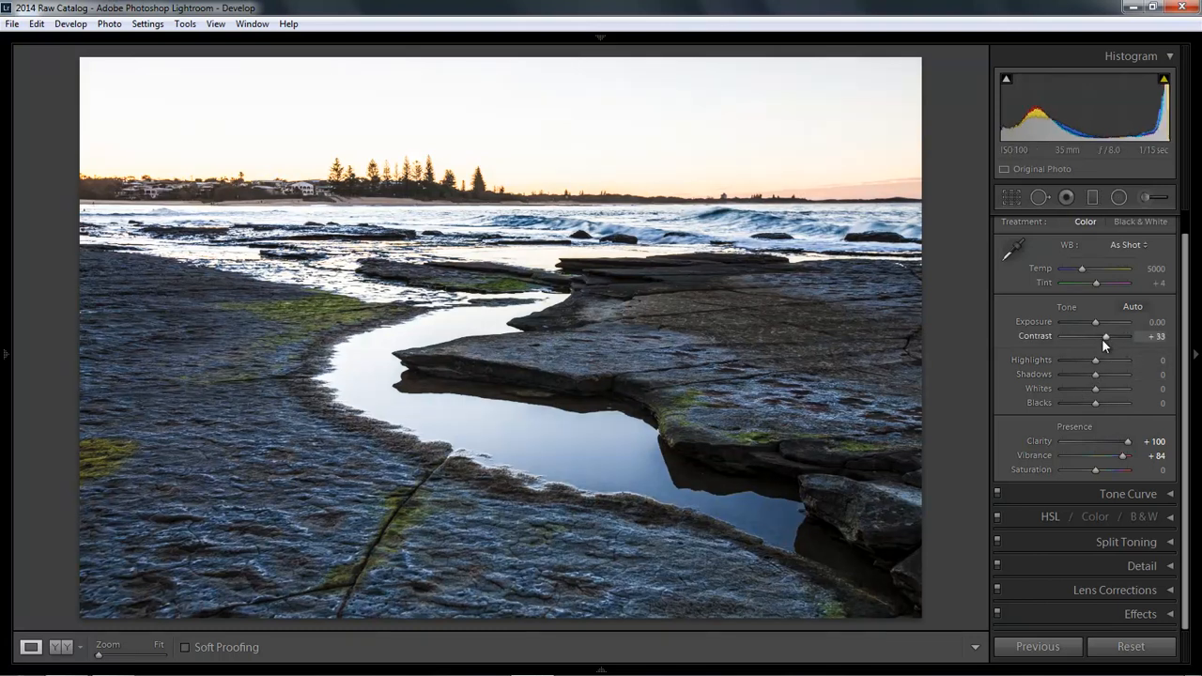
{"action": "left_click_drag", "start_coordinate": [1104, 340], "coordinate": [1101, 340]}
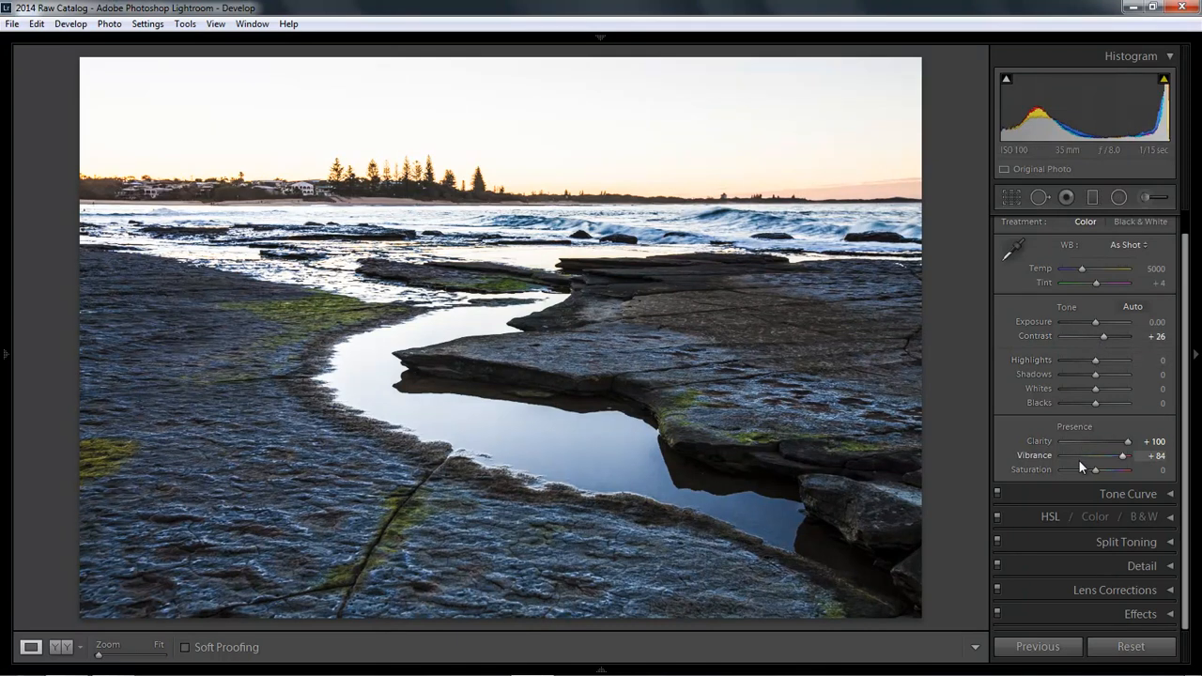
{"action": "scroll", "coordinate": [1183, 305], "scroll_direction": "up", "scroll_amount": 1}
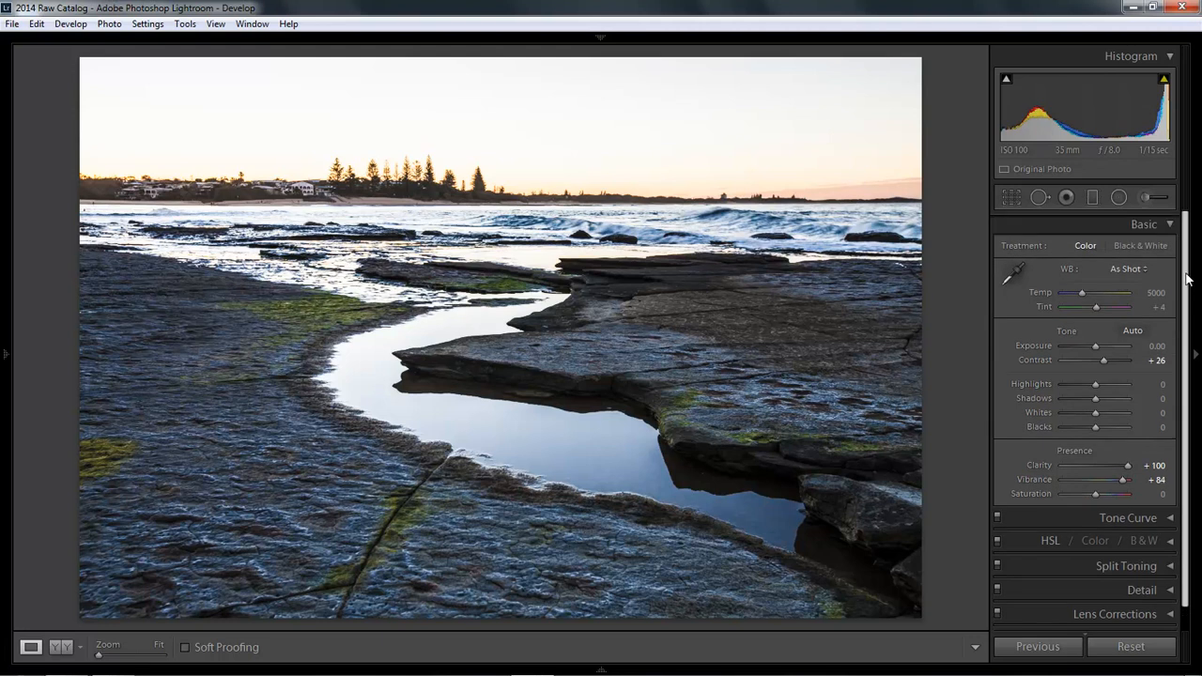
{"action": "left_click", "coordinate": [1171, 226]}
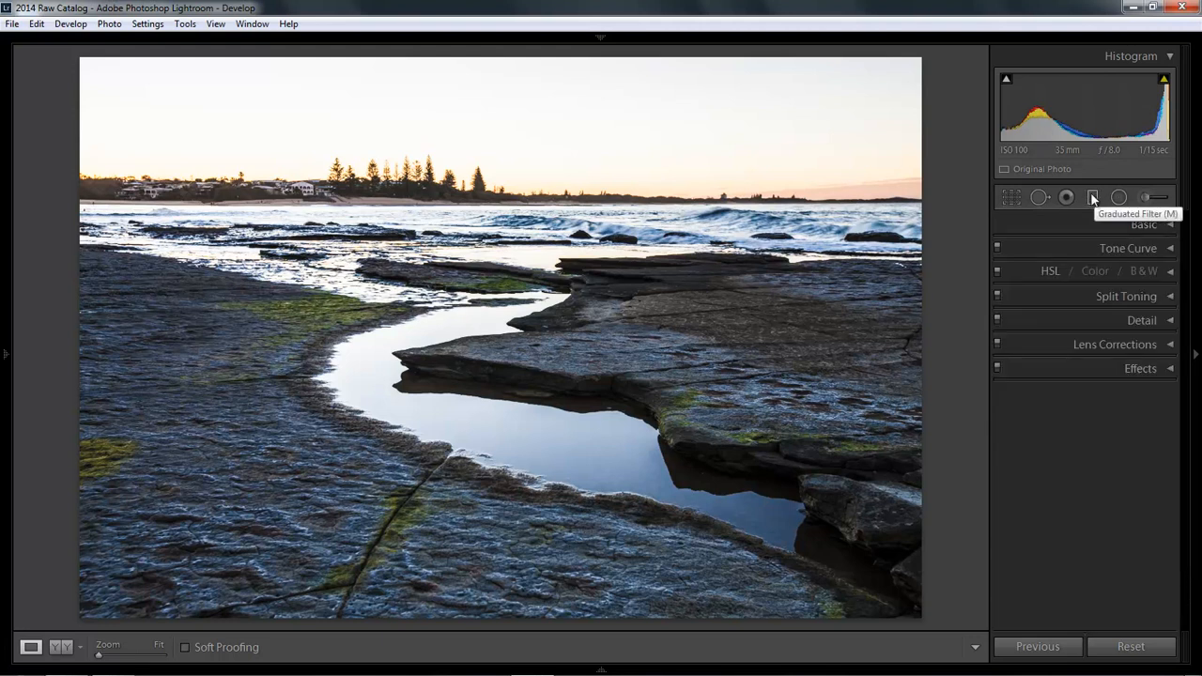
{"action": "left_click", "coordinate": [1093, 198]}
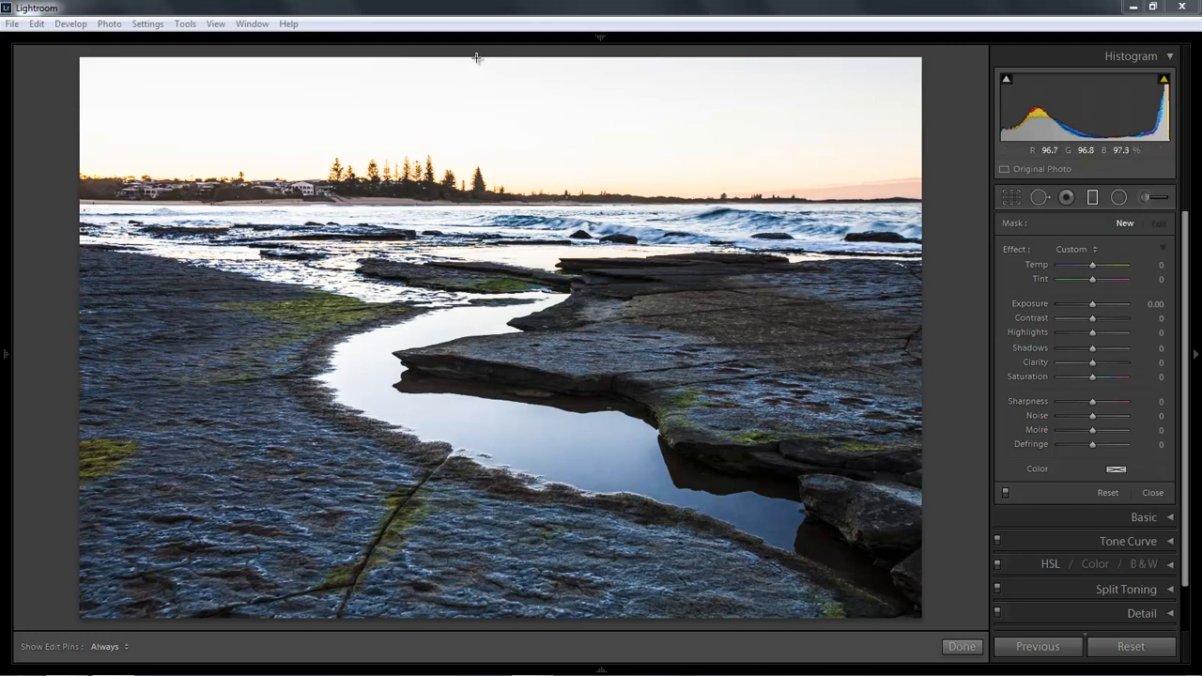
Step: Draw a level graduated filter from the photo's top edge down to the horizon
{"action": "left_click_drag", "start_coordinate": [477, 58], "coordinate": [475, 178]}
{"action": "key", "text": "shift"}
{"action": "key", "text": "shift"}
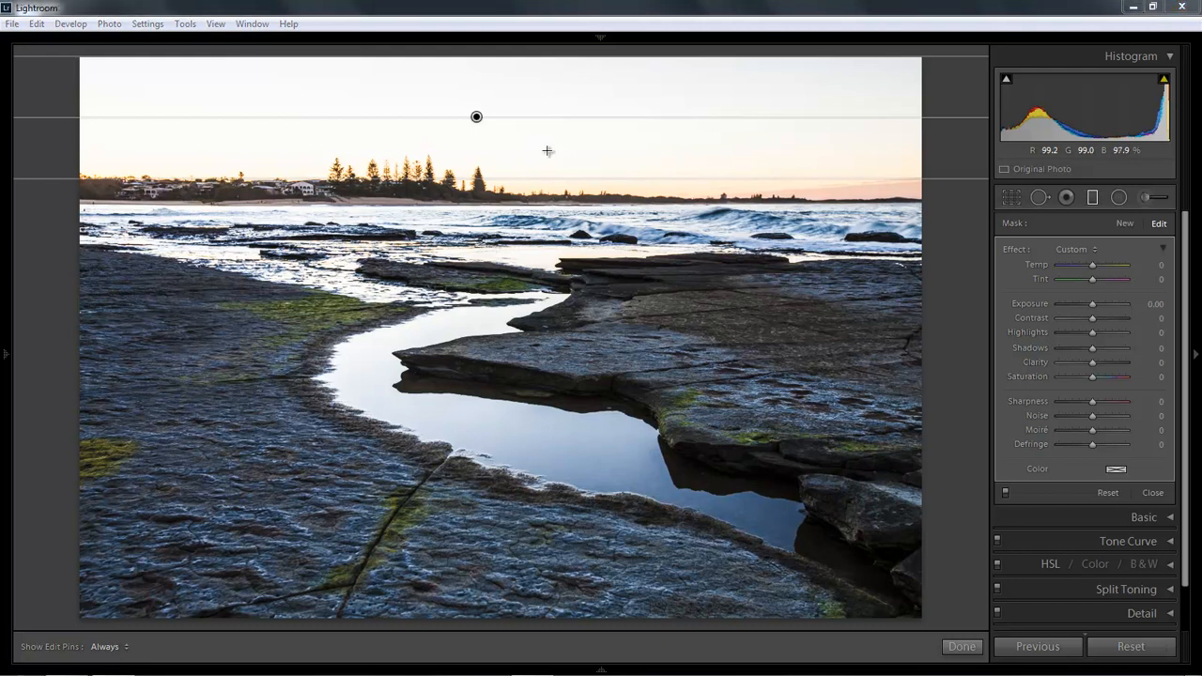
Step: Tint the sky filter orange with hue 38 and saturation 98
{"action": "left_click", "coordinate": [1116, 470]}
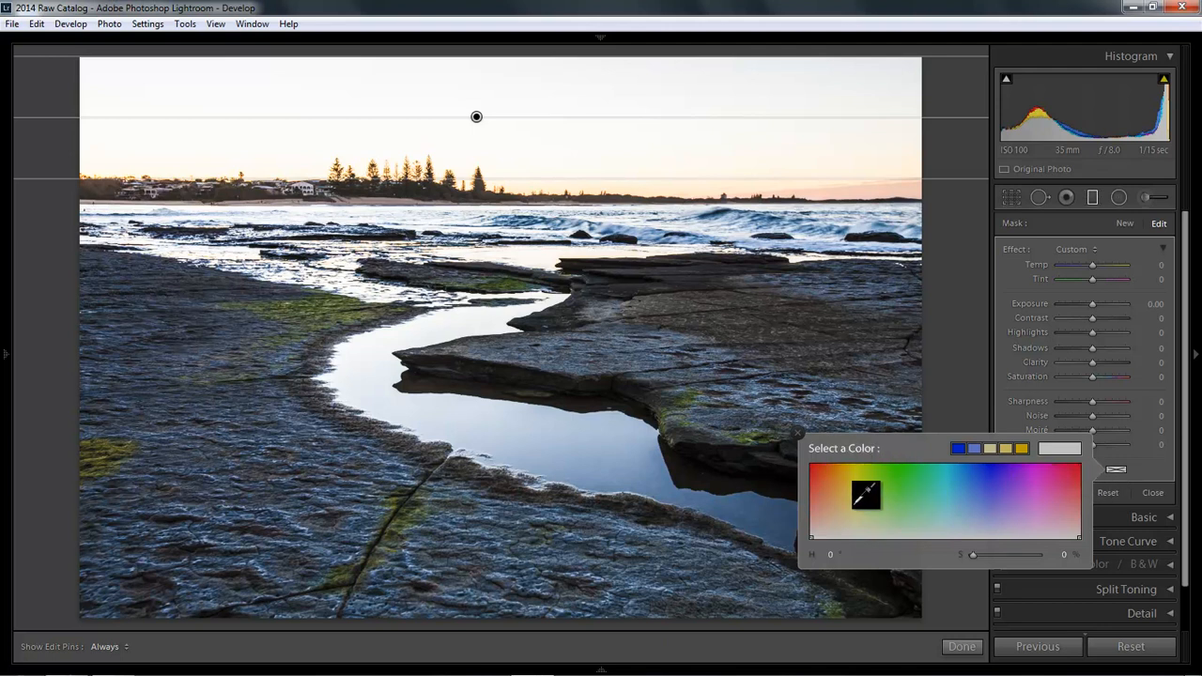
{"action": "left_click", "coordinate": [841, 465]}
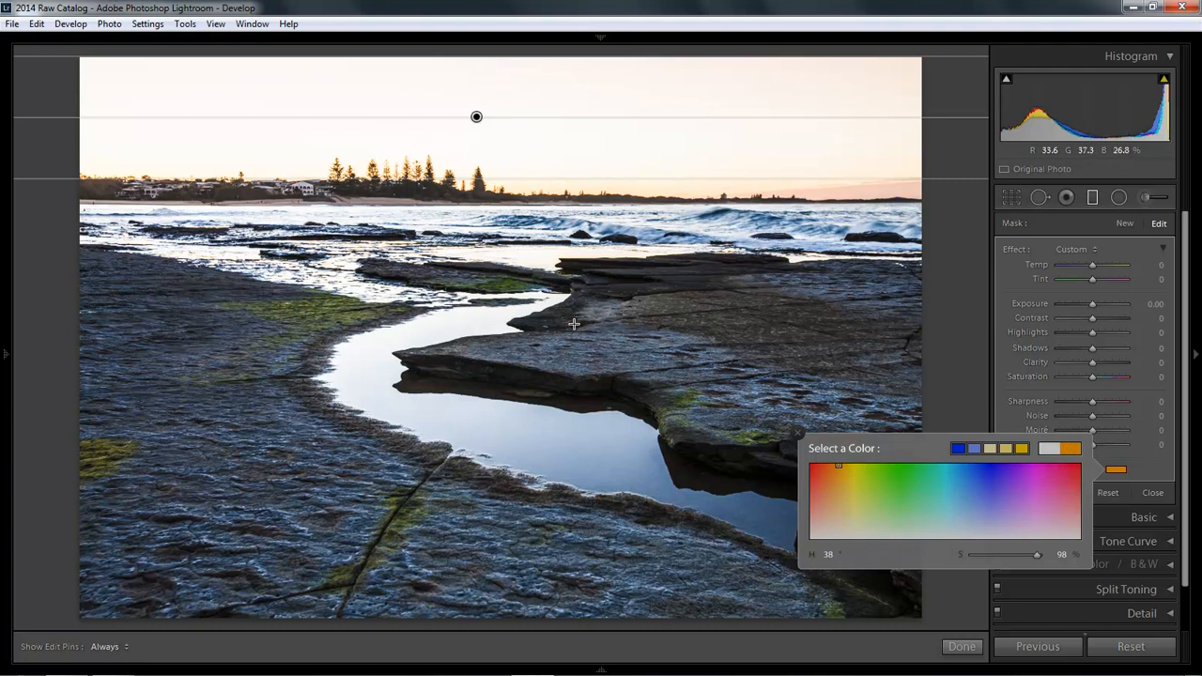
{"action": "left_click", "coordinate": [799, 432]}
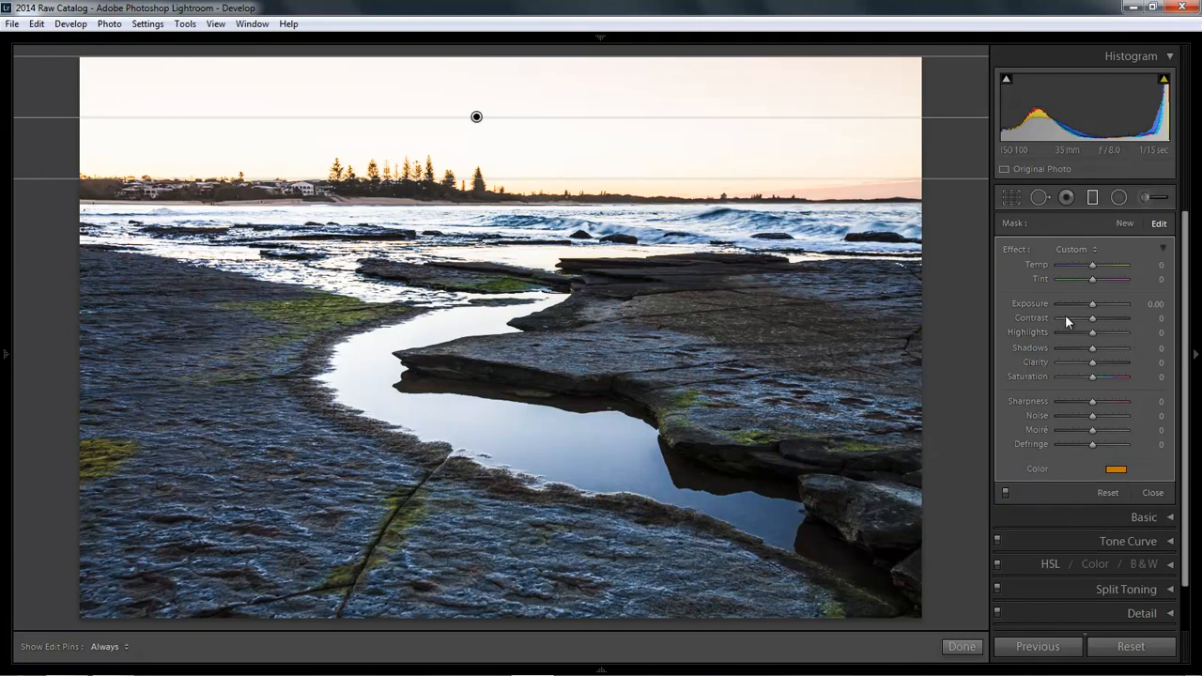
Step: Set the sky filter's Exposure to −3.73 and stretch its gradient down over the water
{"action": "left_click_drag", "start_coordinate": [1093, 304], "coordinate": [1061, 304]}
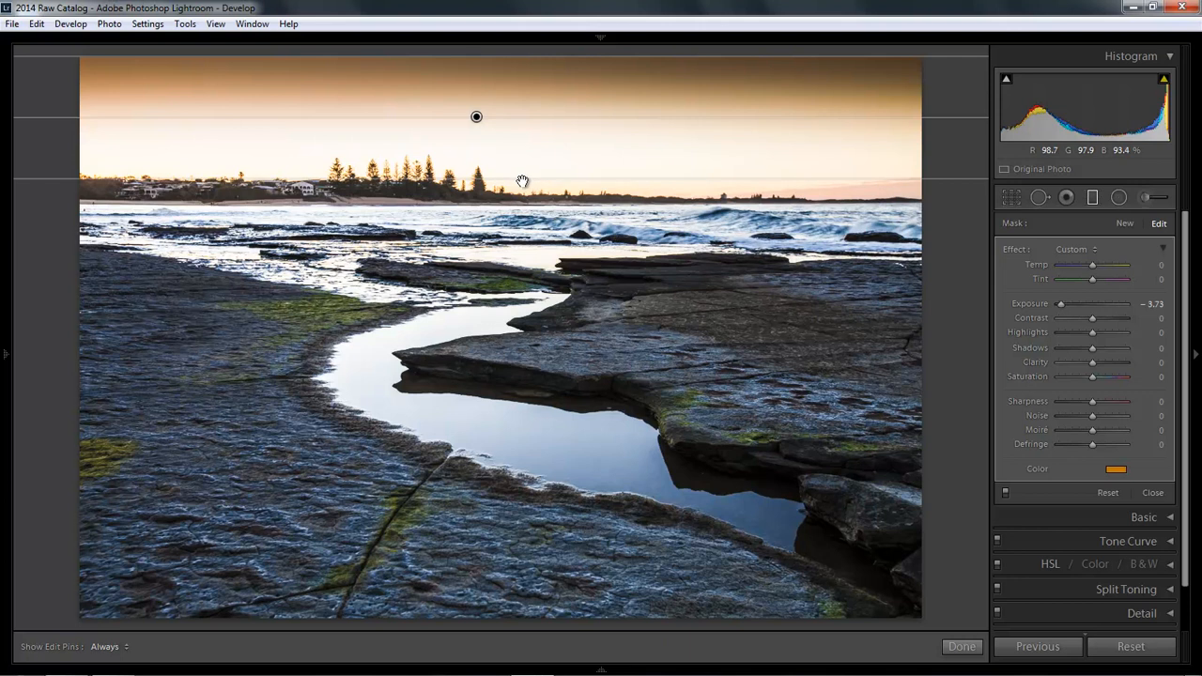
{"action": "left_click_drag", "start_coordinate": [521, 177], "coordinate": [510, 120]}
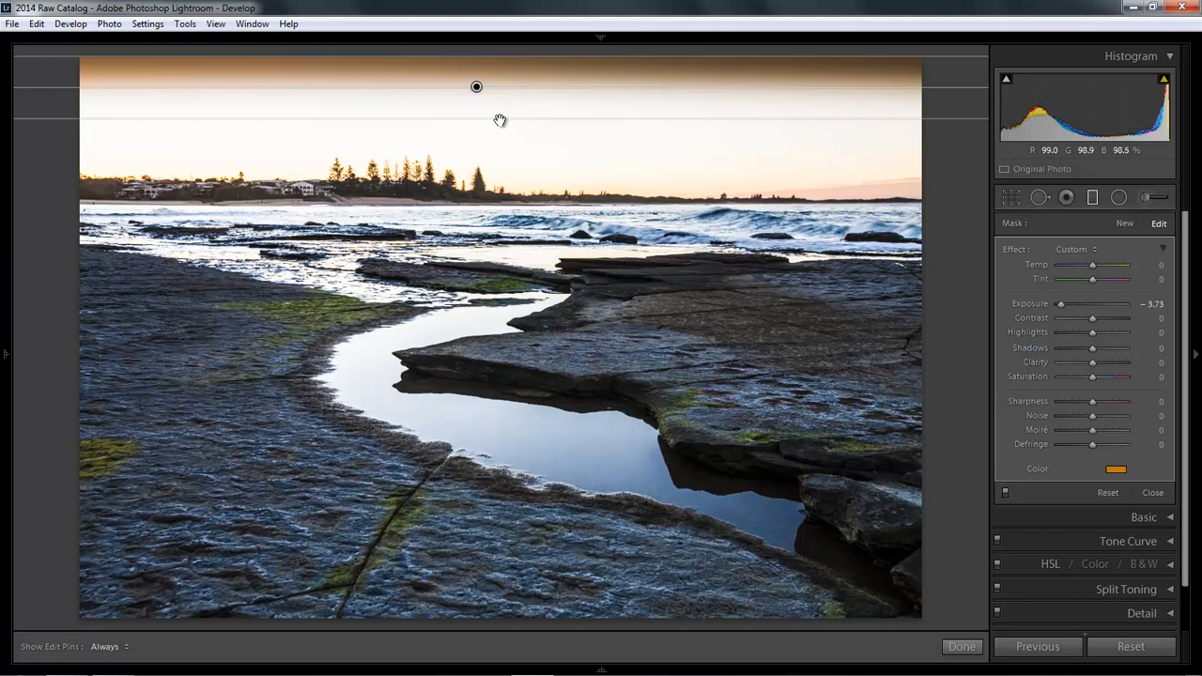
{"action": "left_click_drag", "start_coordinate": [500, 119], "coordinate": [471, 624]}
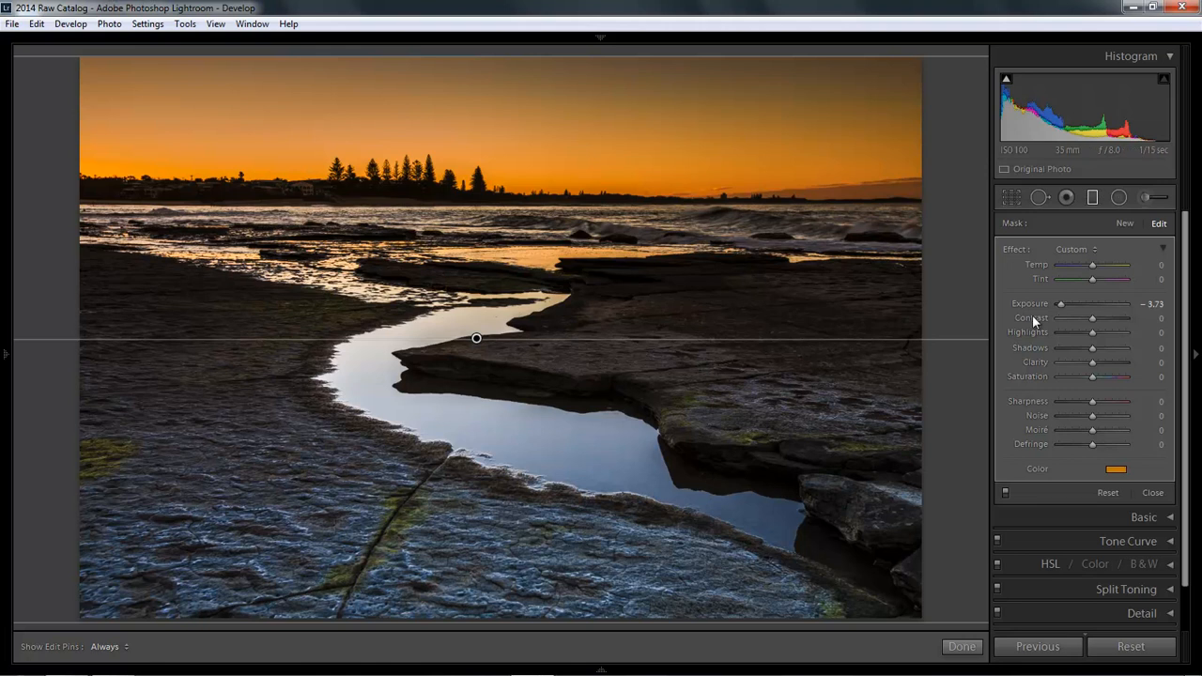
Step: Ease the sky filter to −2.31 exposure and pull its gradient up across the horizon
{"action": "left_click_drag", "start_coordinate": [1059, 302], "coordinate": [1071, 306]}
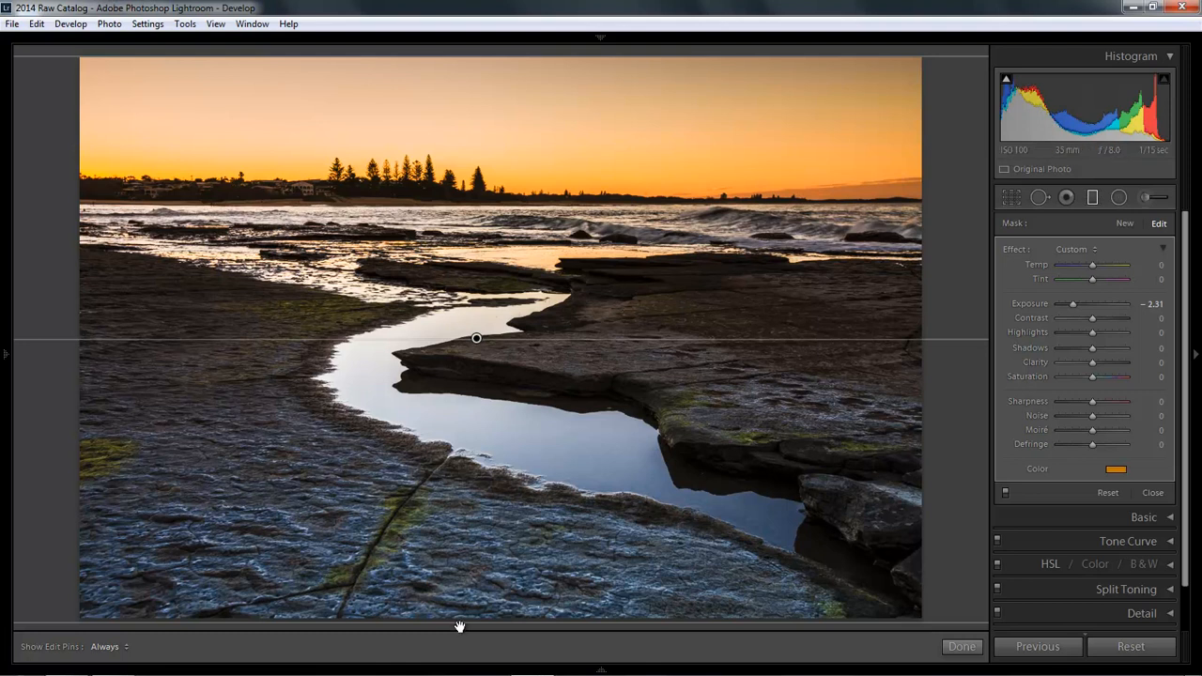
{"action": "left_click_drag", "start_coordinate": [470, 621], "coordinate": [504, 316]}
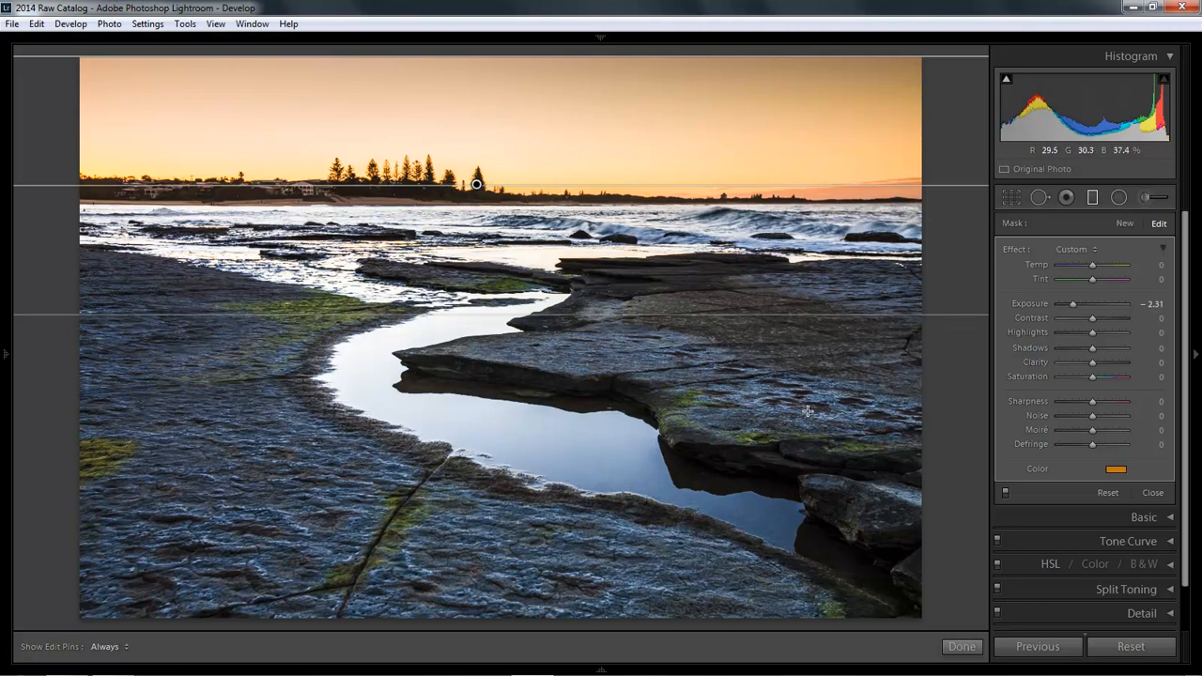
Step: Reset the sky filter's exposure to 0, desaturate its tint to neutral, and hide the edit pins
{"action": "double_click", "coordinate": [1075, 306]}
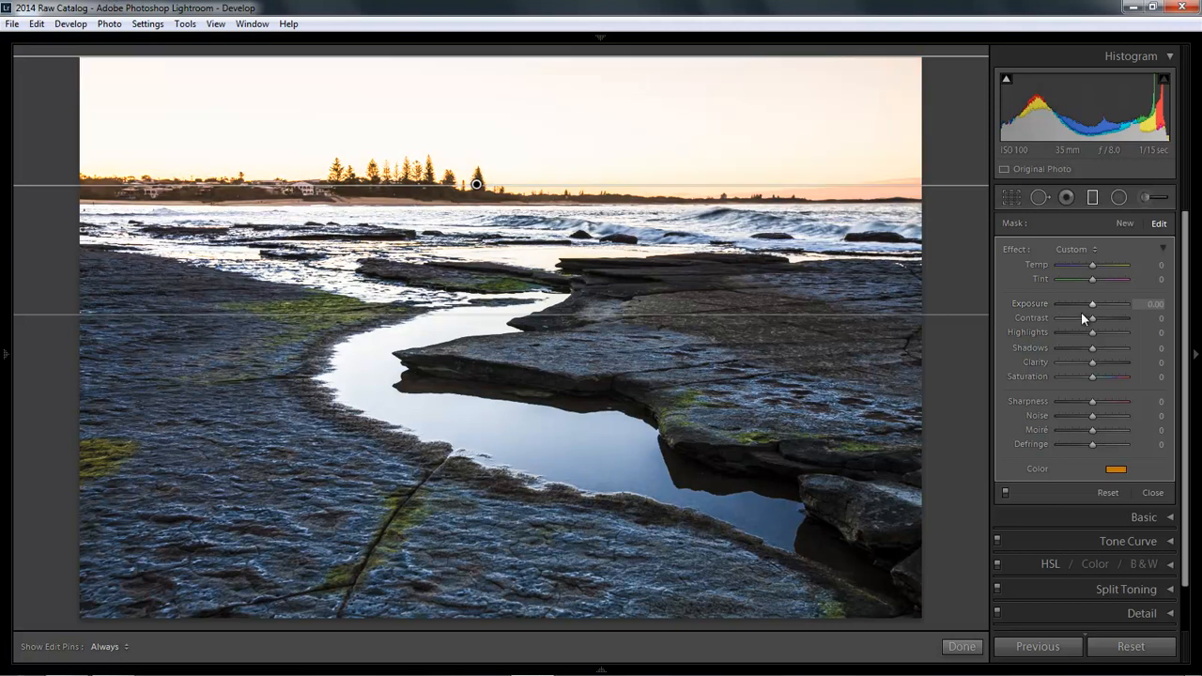
{"action": "left_click", "coordinate": [1116, 472]}
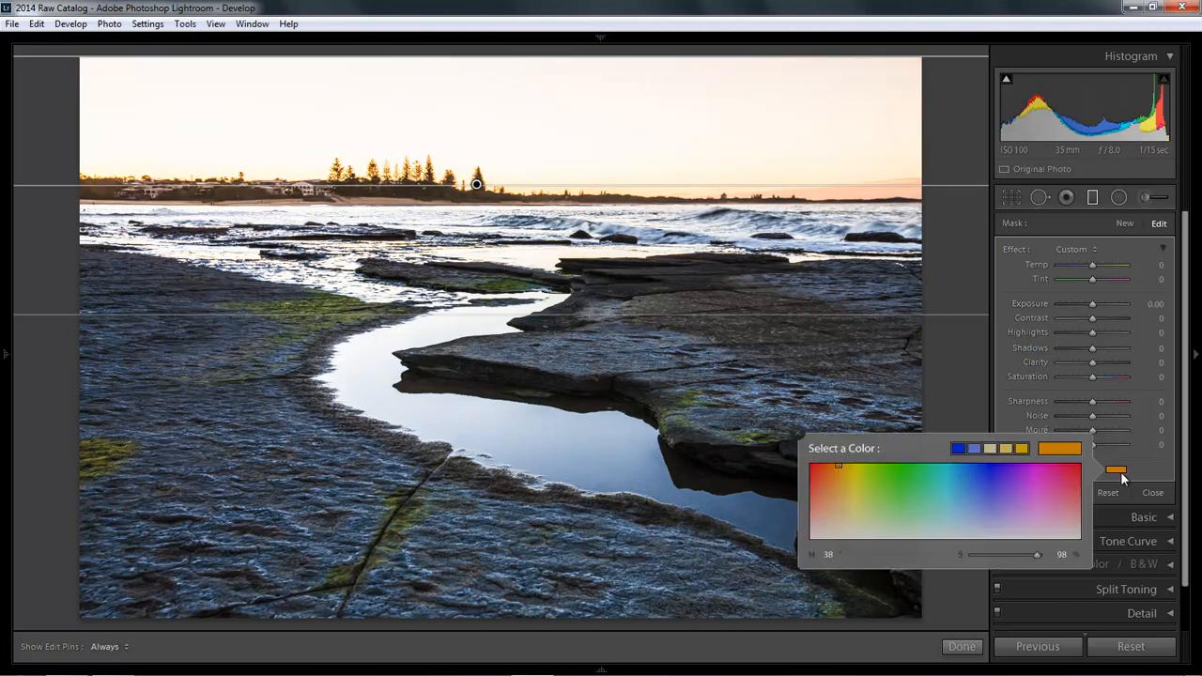
{"action": "left_click_drag", "start_coordinate": [1036, 555], "coordinate": [956, 556]}
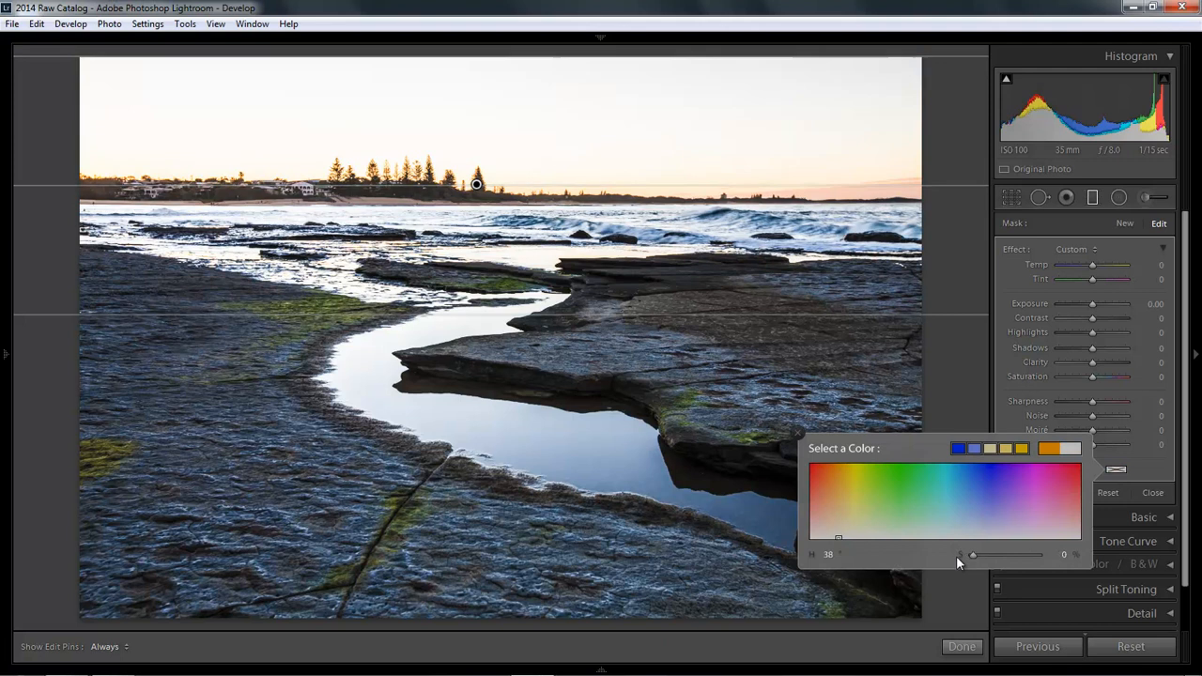
{"action": "left_click", "coordinate": [797, 436]}
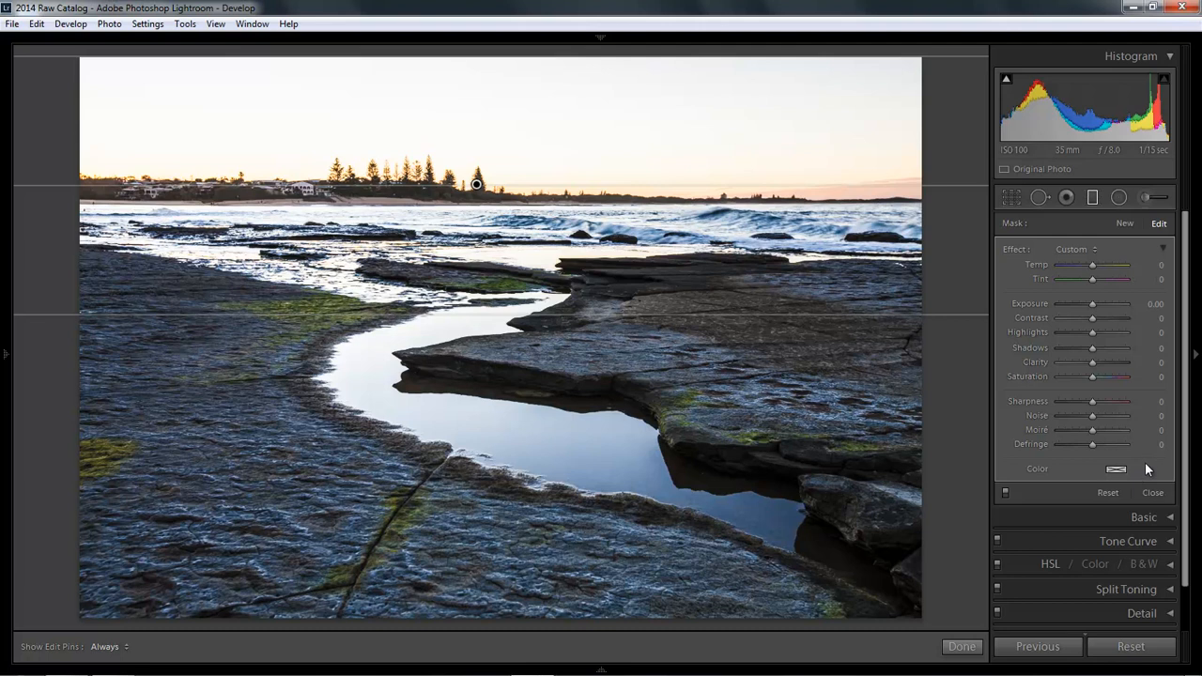
{"action": "key", "text": "h"}
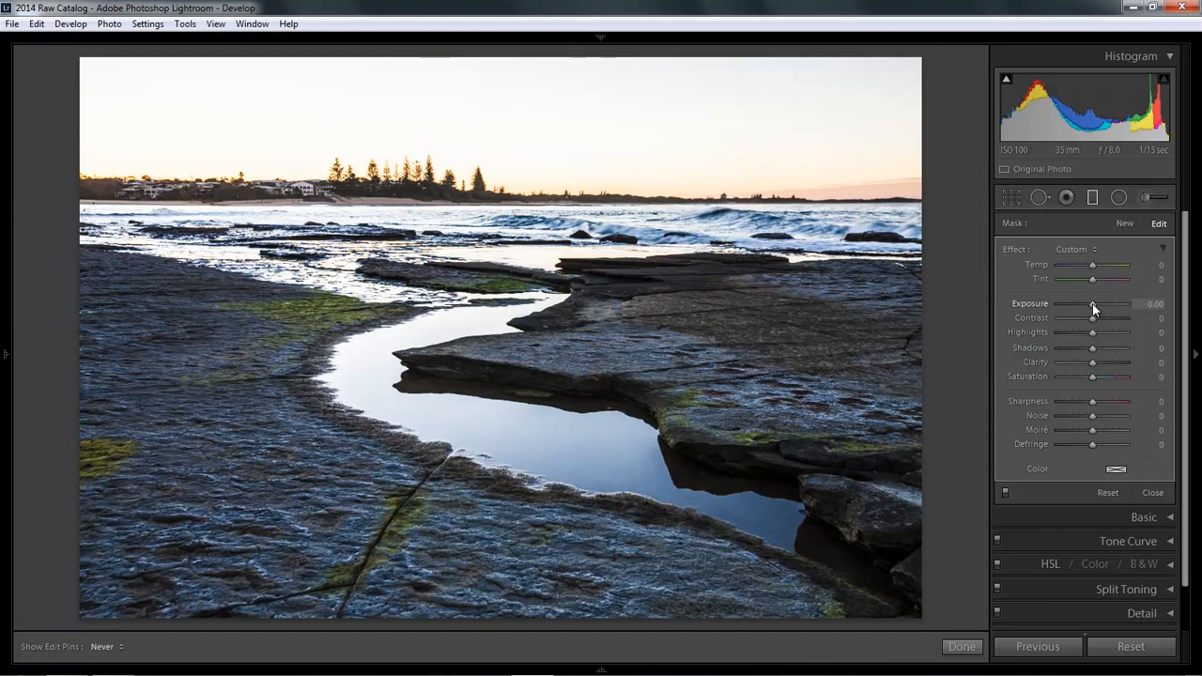
Step: Darken the sky filter to -3.02 exposure, then switch the filter off for comparison
{"action": "left_click_drag", "start_coordinate": [1092, 304], "coordinate": [1068, 303]}
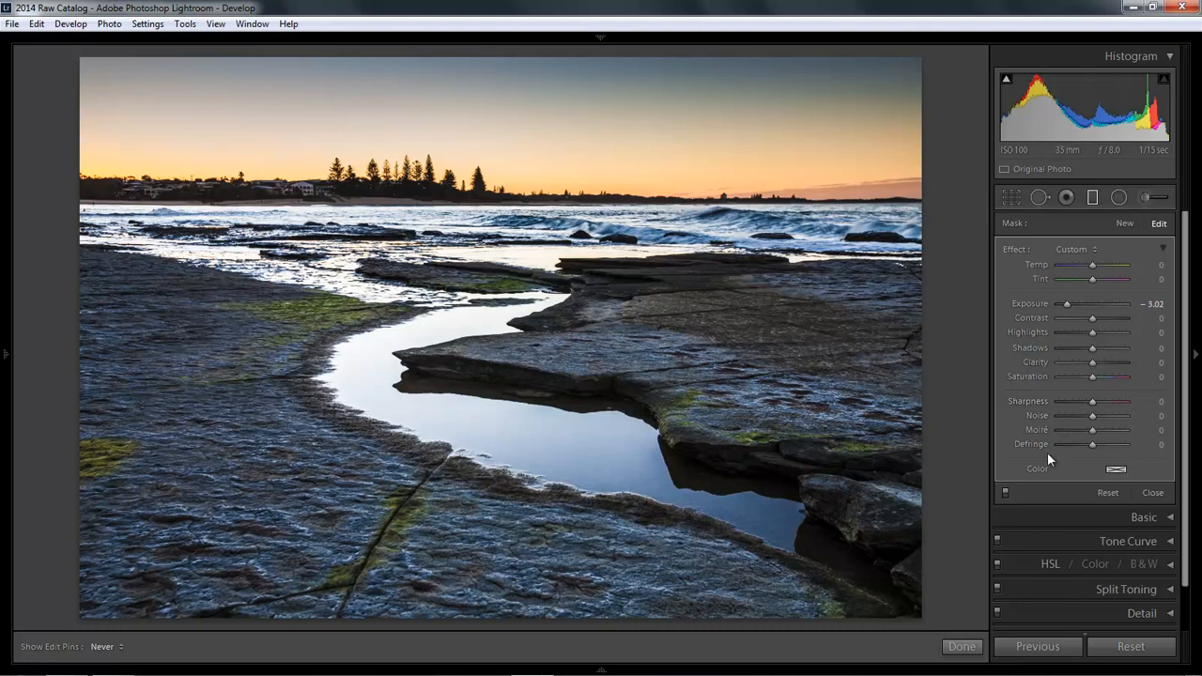
{"action": "left_click", "coordinate": [1005, 493]}
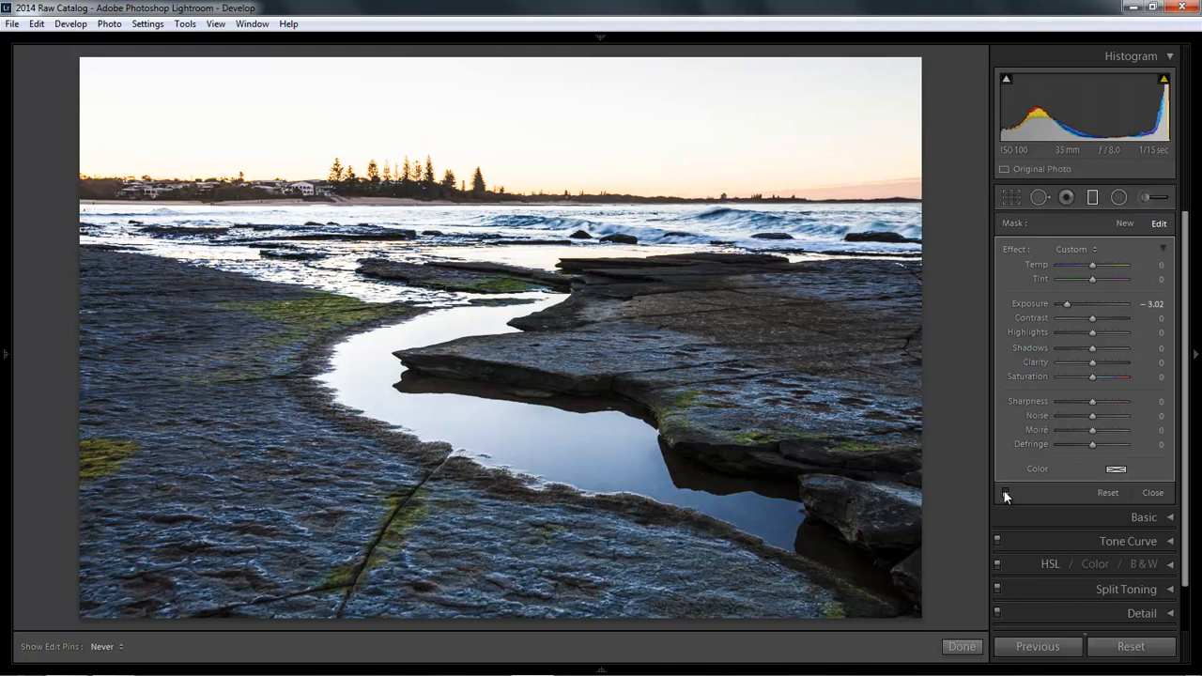
Step: Toggle the sky filter off and on to compare, leaving it on, and show the edit pins
{"action": "left_click", "coordinate": [1005, 492]}
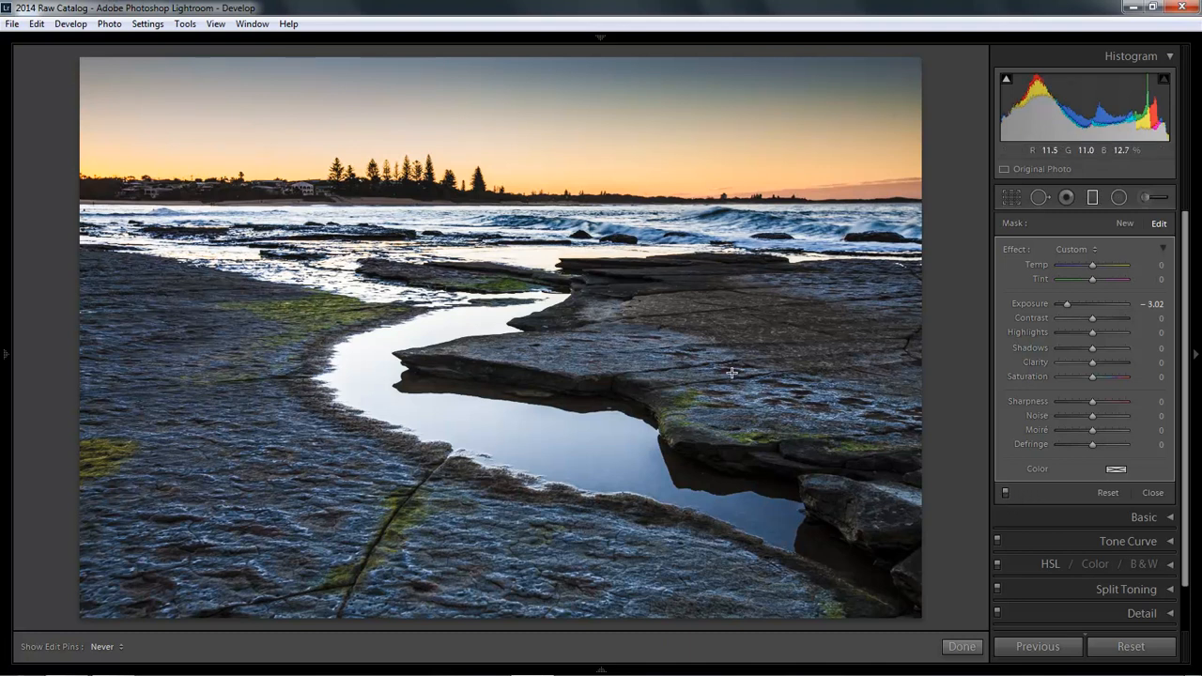
{"action": "left_click", "coordinate": [1005, 492]}
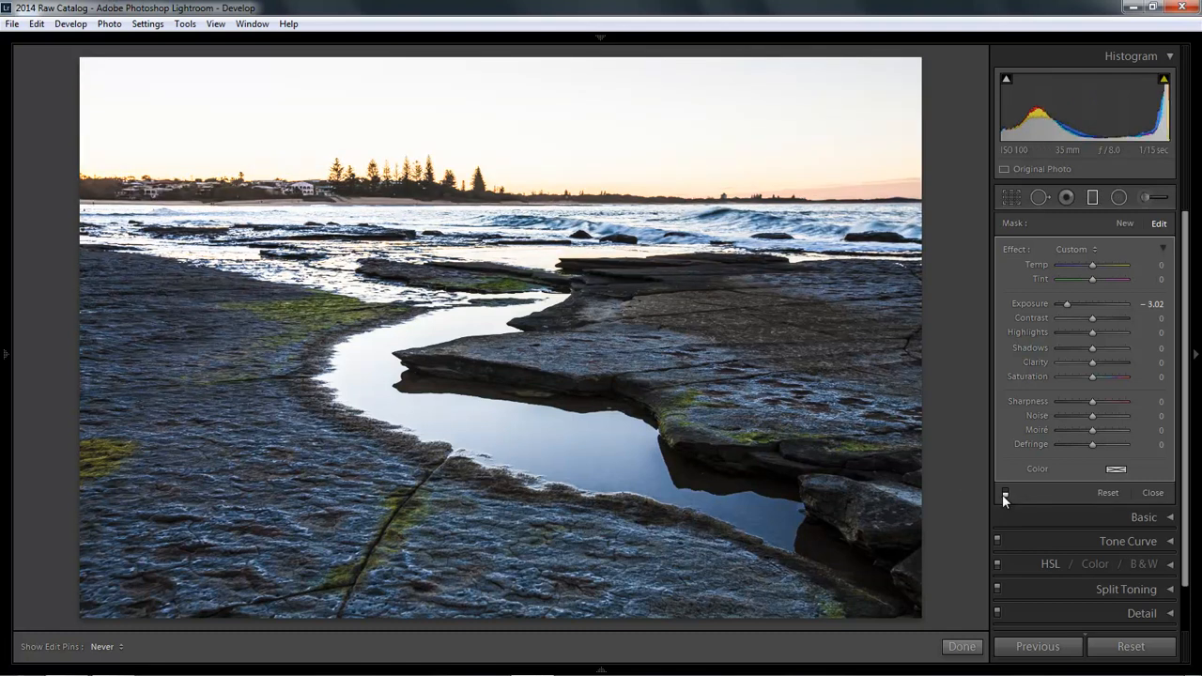
{"action": "left_click", "coordinate": [1005, 493]}
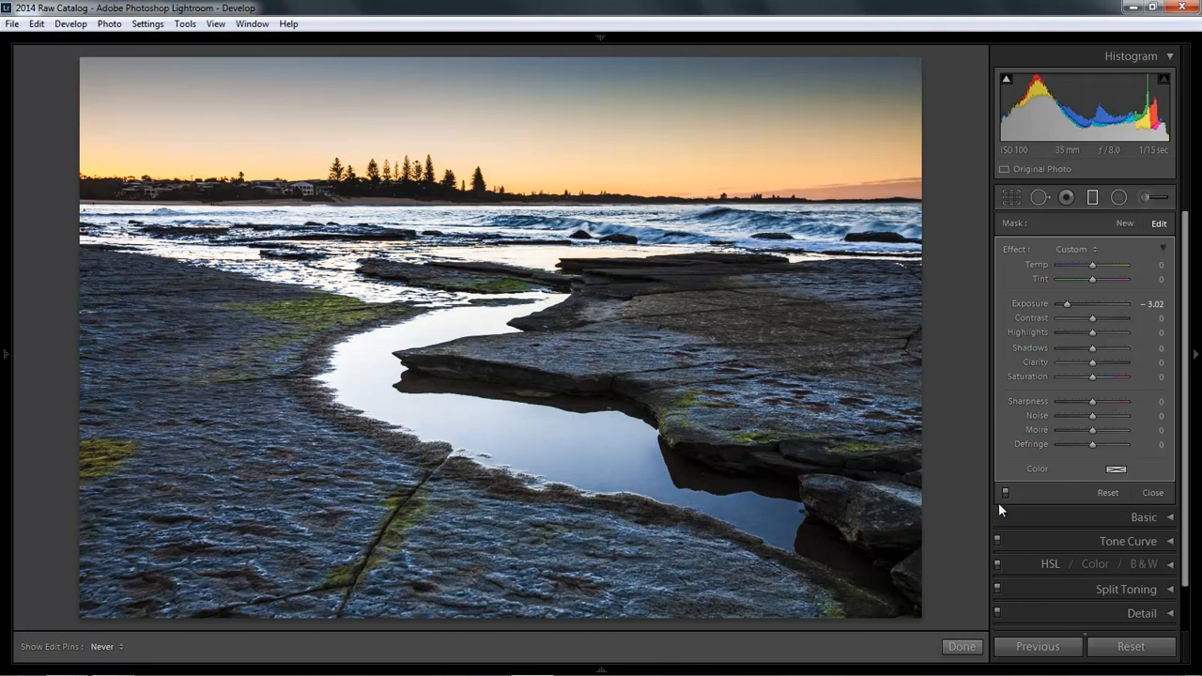
{"action": "key", "text": "h"}
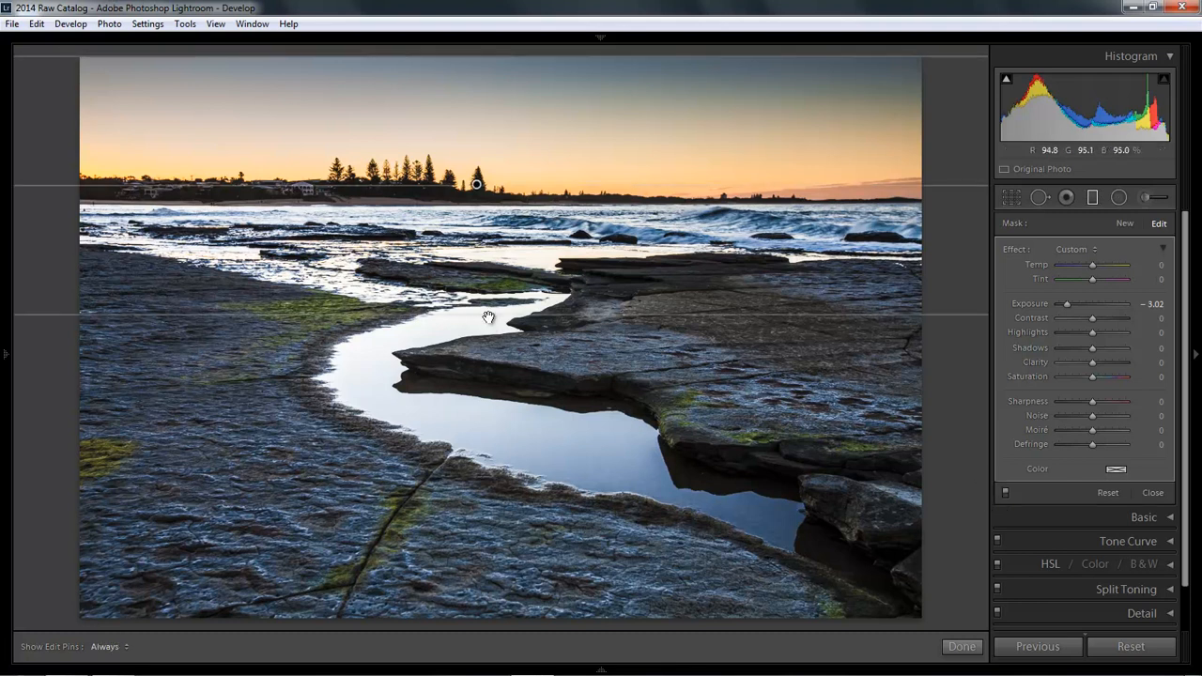
Step: Nudge the sky filter slightly lower onto the horizon and hide the edit pins
{"action": "mouse_move", "coordinate": [486, 318]}
{"action": "left_mouse_down"}
{"action": "mouse_move", "coordinate": [478, 391]}
{"action": "mouse_move", "coordinate": [489, 261]}
{"action": "mouse_move", "coordinate": [481, 324]}
{"action": "left_mouse_up"}
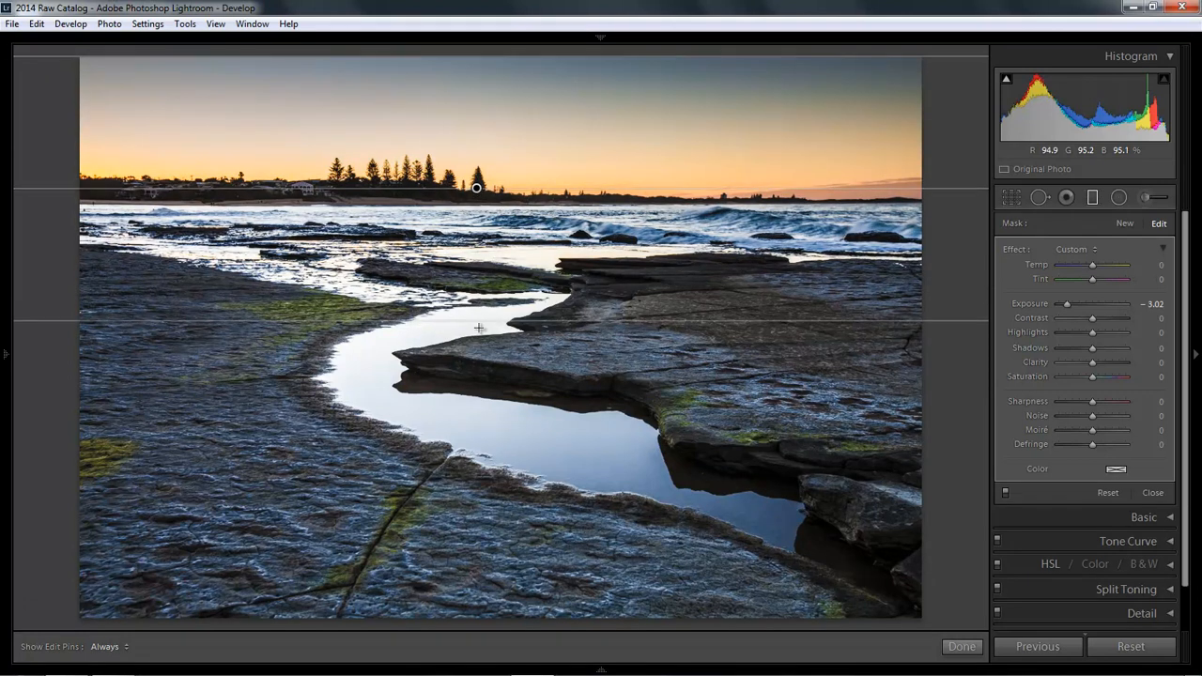
{"action": "key", "text": "h"}
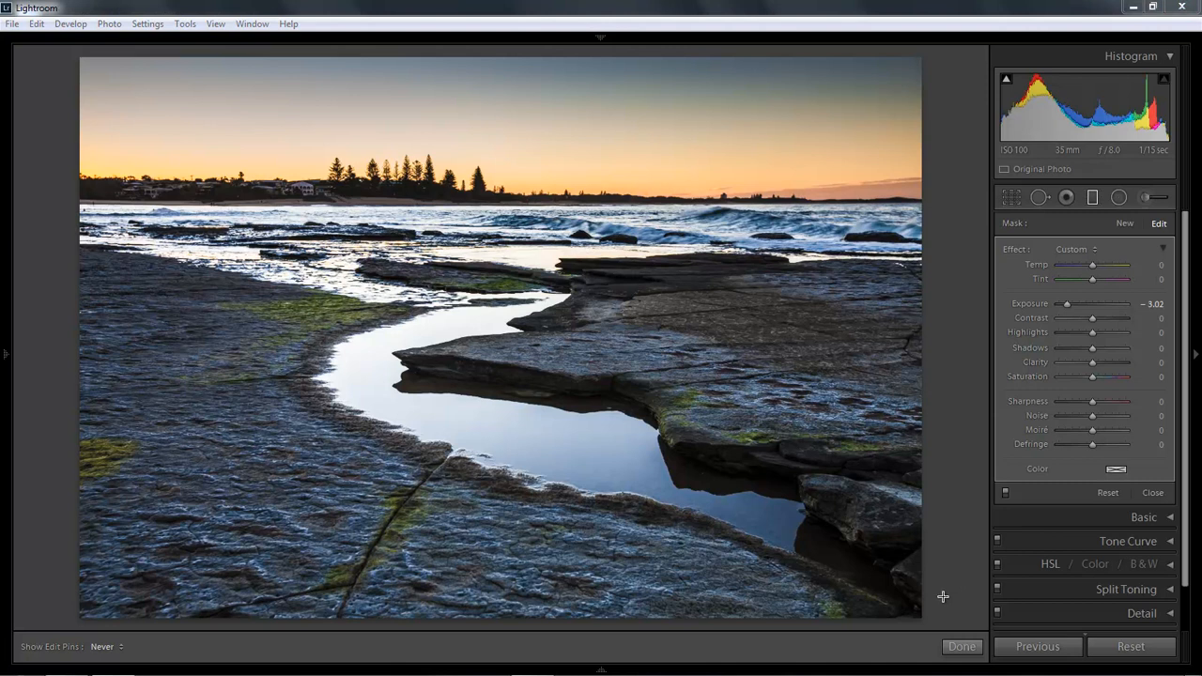
Step: Try blue, teal, gold, pink, orange and yellow tints on the sky filter, then set saturation to 0
{"action": "left_click", "coordinate": [1115, 469]}
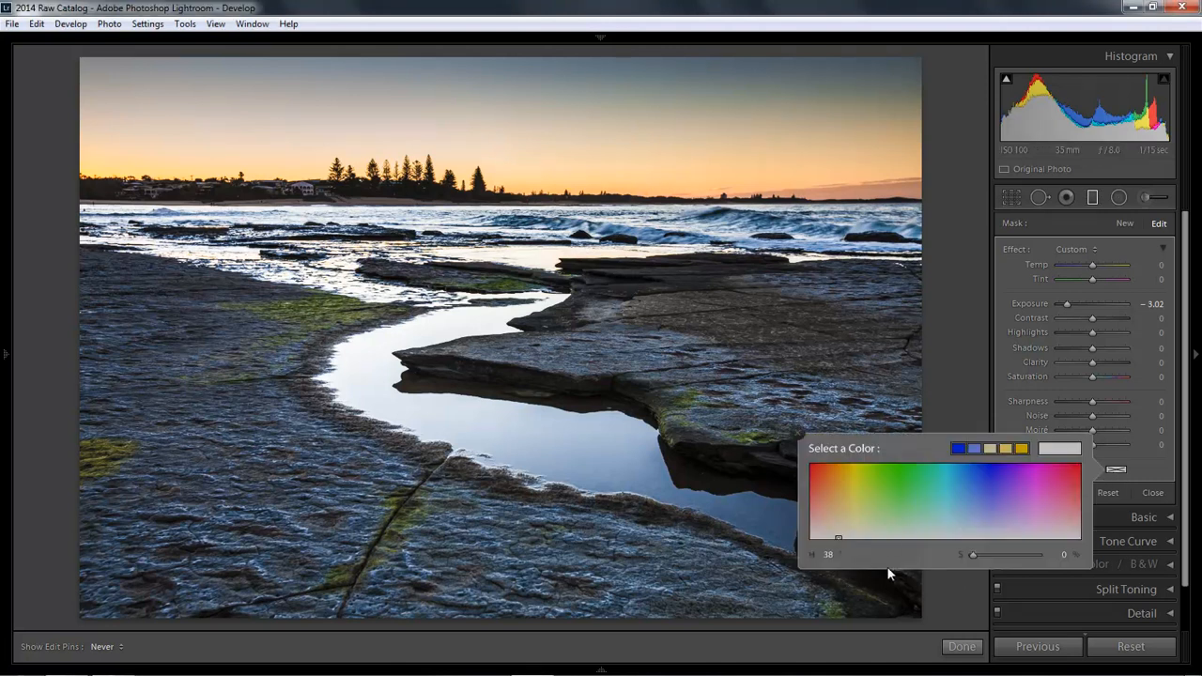
{"action": "left_click", "coordinate": [970, 466]}
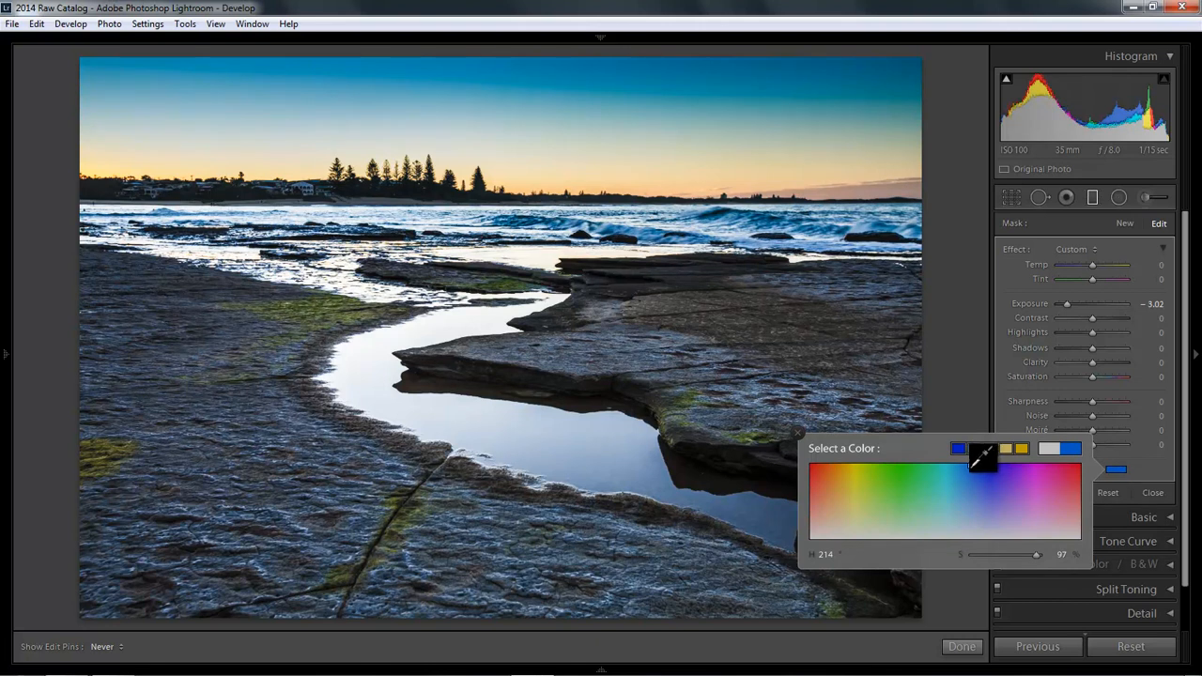
{"action": "left_click", "coordinate": [964, 464]}
{"action": "left_click_drag", "start_coordinate": [965, 463], "coordinate": [977, 464]}
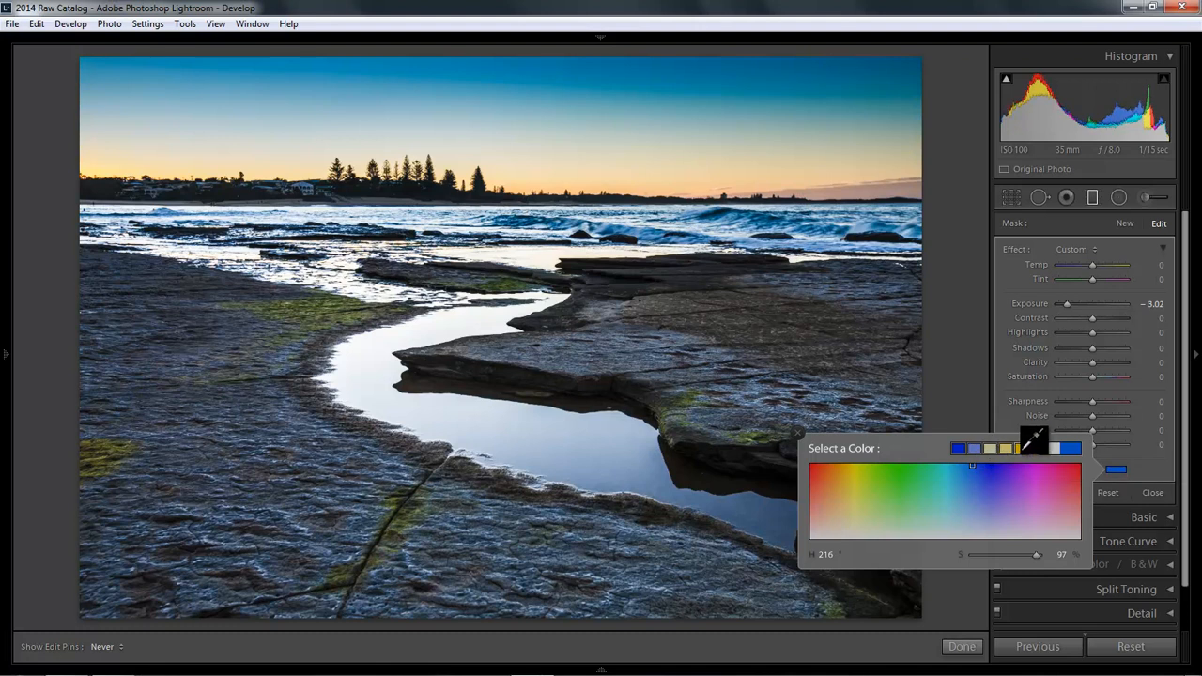
{"action": "left_click", "coordinate": [1022, 449]}
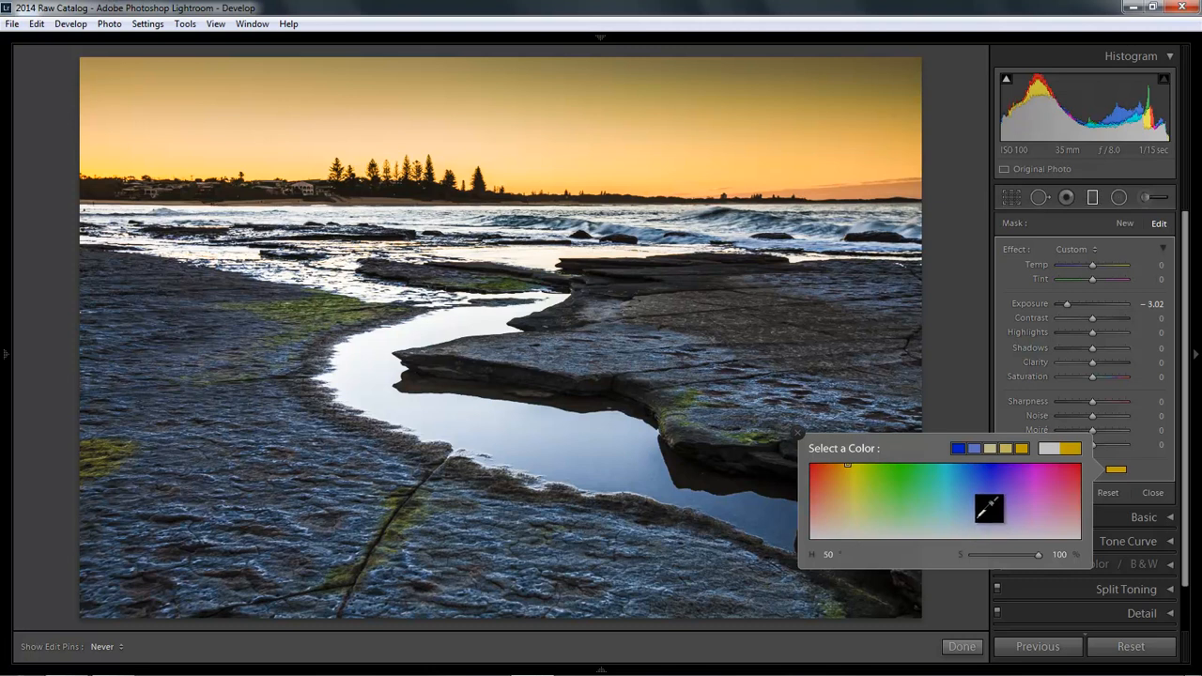
{"action": "left_click", "coordinate": [1042, 476]}
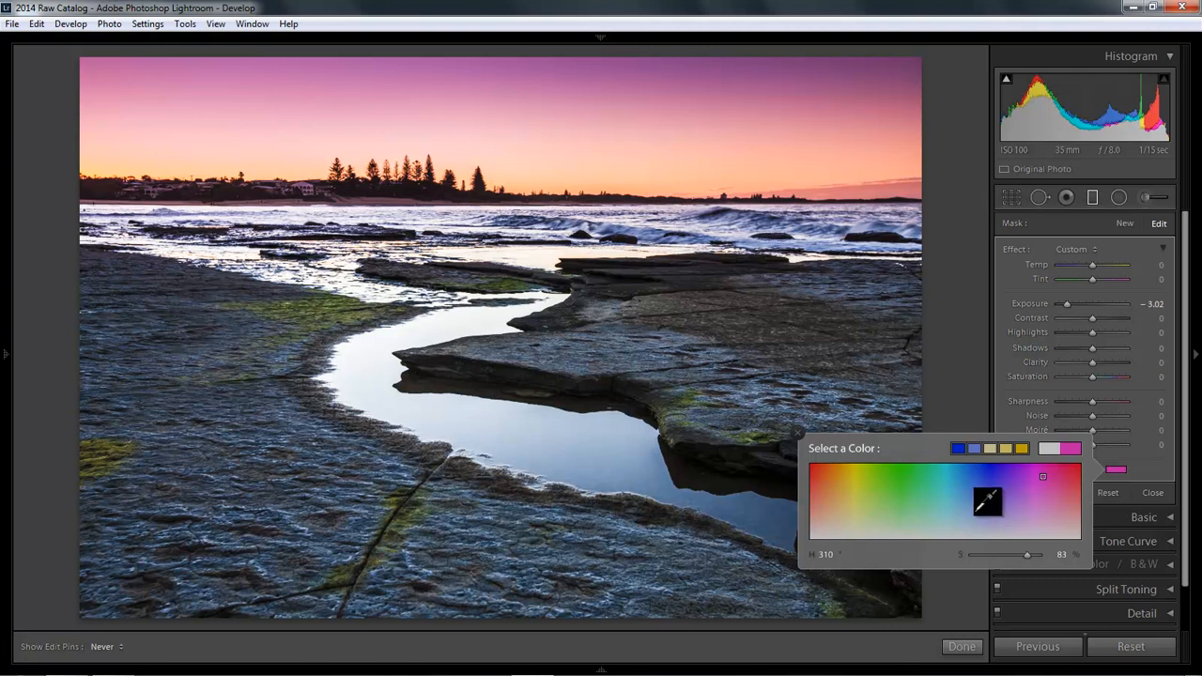
{"action": "left_click", "coordinate": [839, 465]}
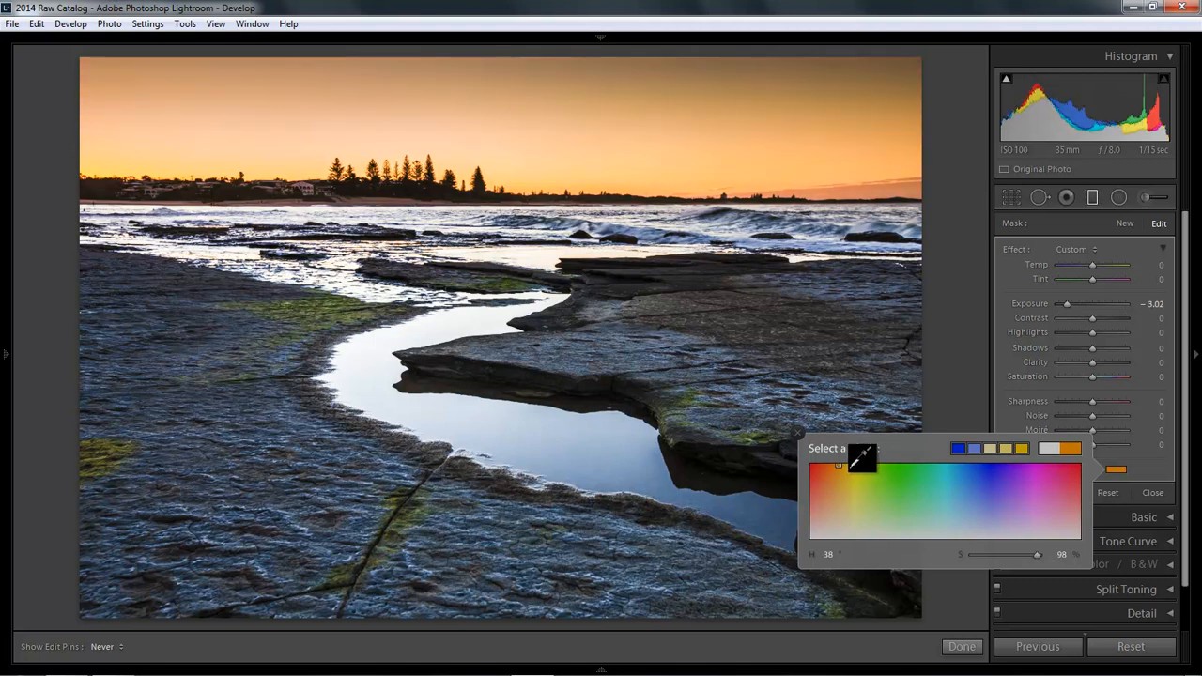
{"action": "left_click", "coordinate": [852, 466]}
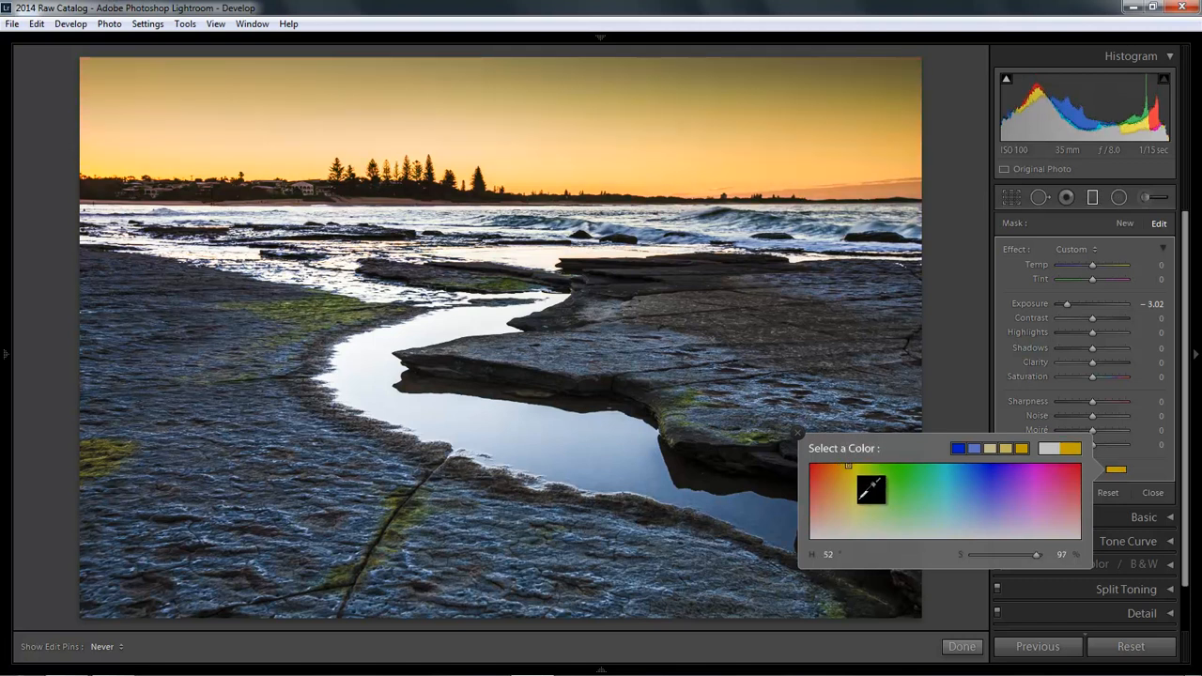
{"action": "left_click_drag", "start_coordinate": [1037, 554], "coordinate": [967, 552]}
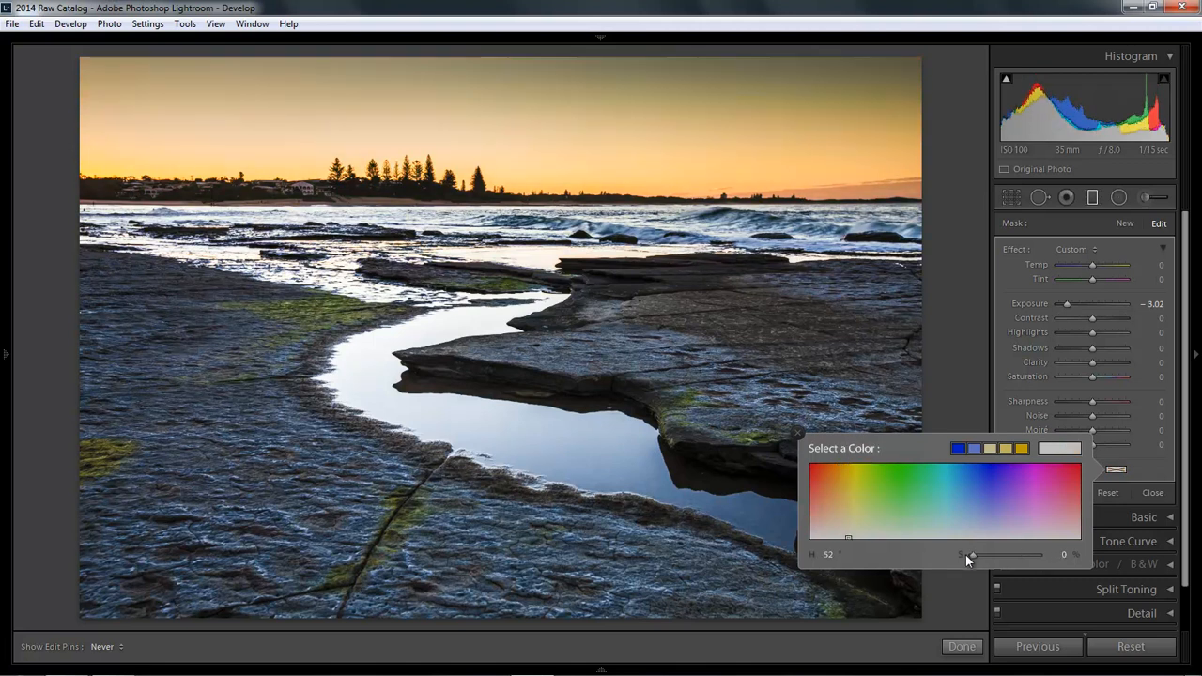
Step: Close the colour picker, try a cooler Temp on the sky filter, then reset Temp to 0
{"action": "left_click", "coordinate": [799, 429]}
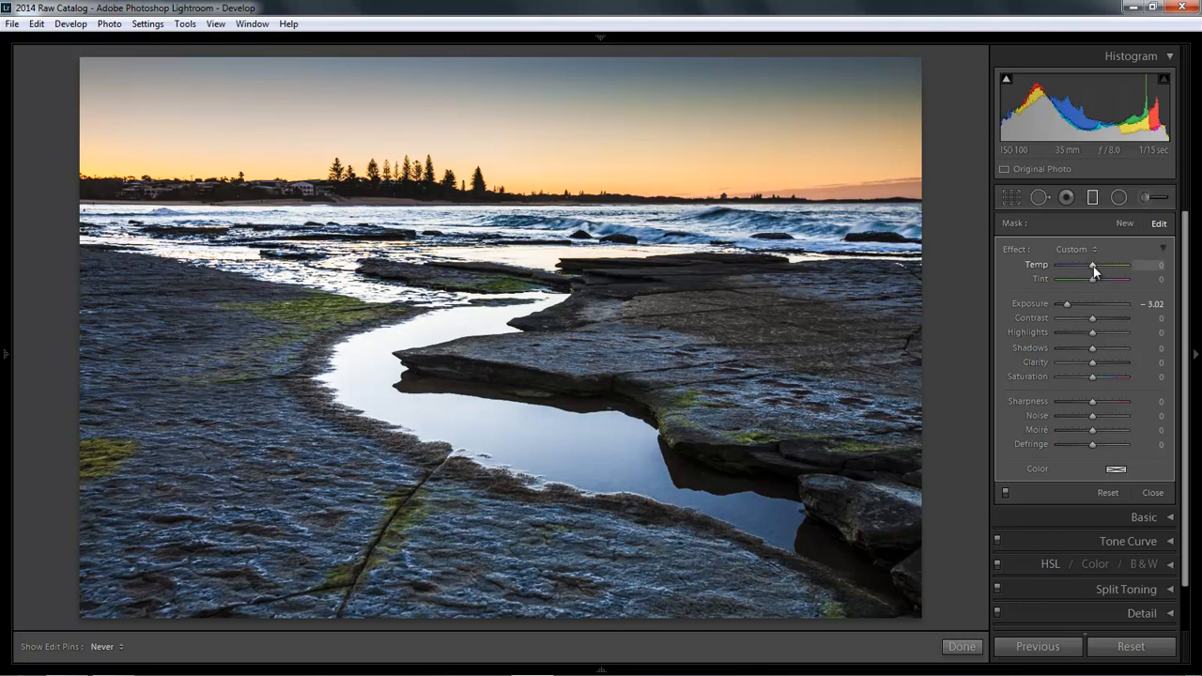
{"action": "left_click_drag", "start_coordinate": [1092, 266], "coordinate": [1075, 266]}
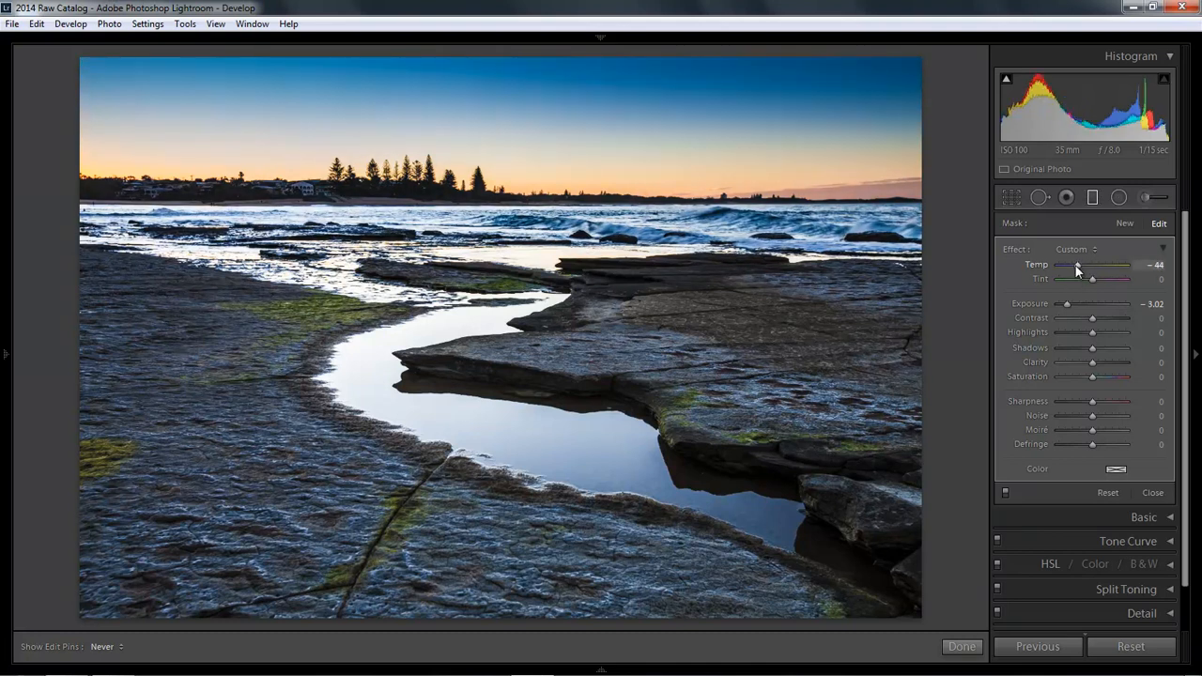
{"action": "double_click", "coordinate": [1078, 265]}
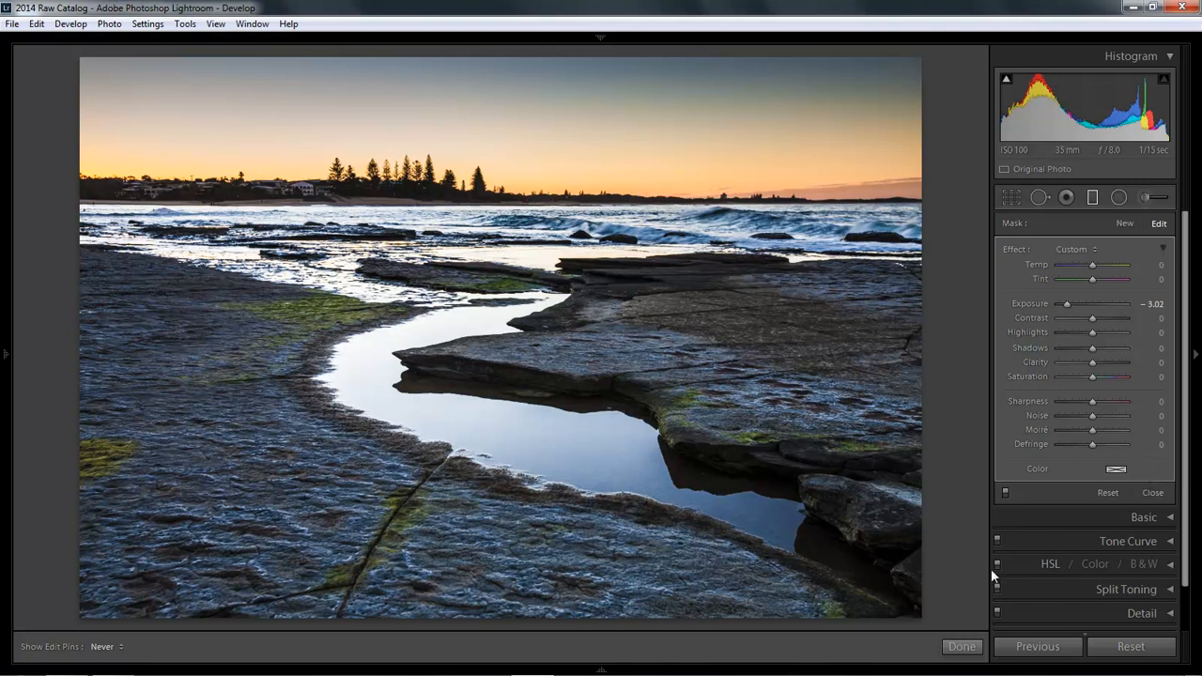
Step: Finish the sky filter and set the photo's white balance Temp to 5563 in the Basic panel
{"action": "left_click", "coordinate": [958, 647]}
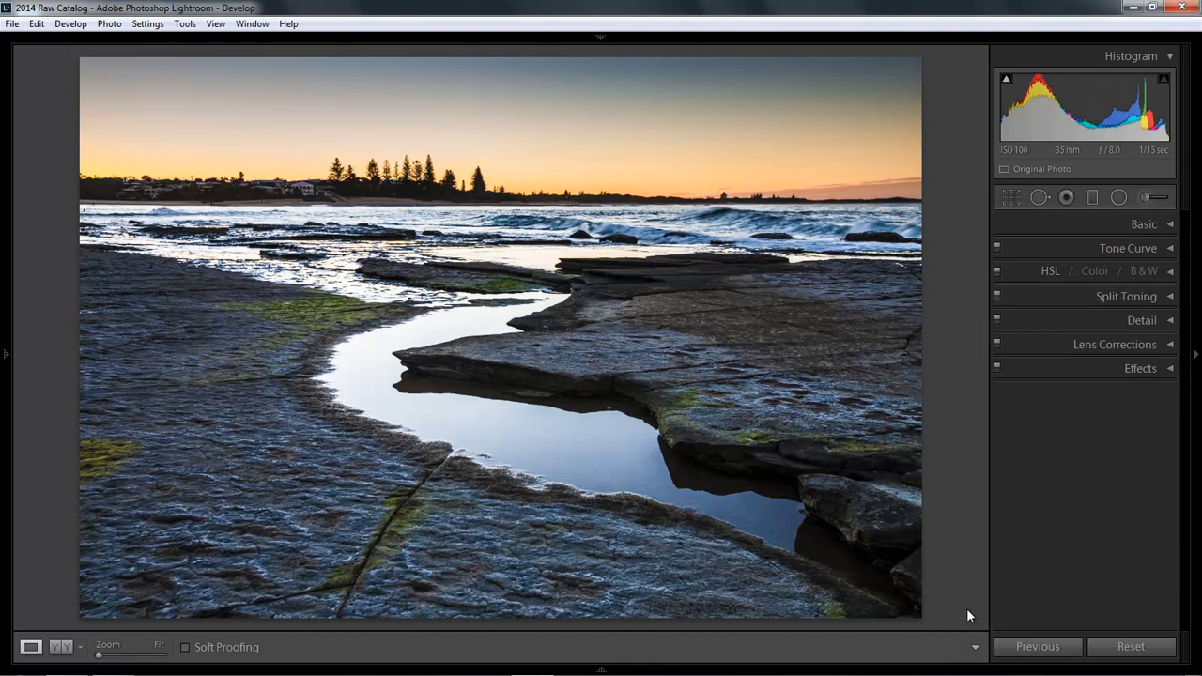
{"action": "left_click", "coordinate": [1172, 227]}
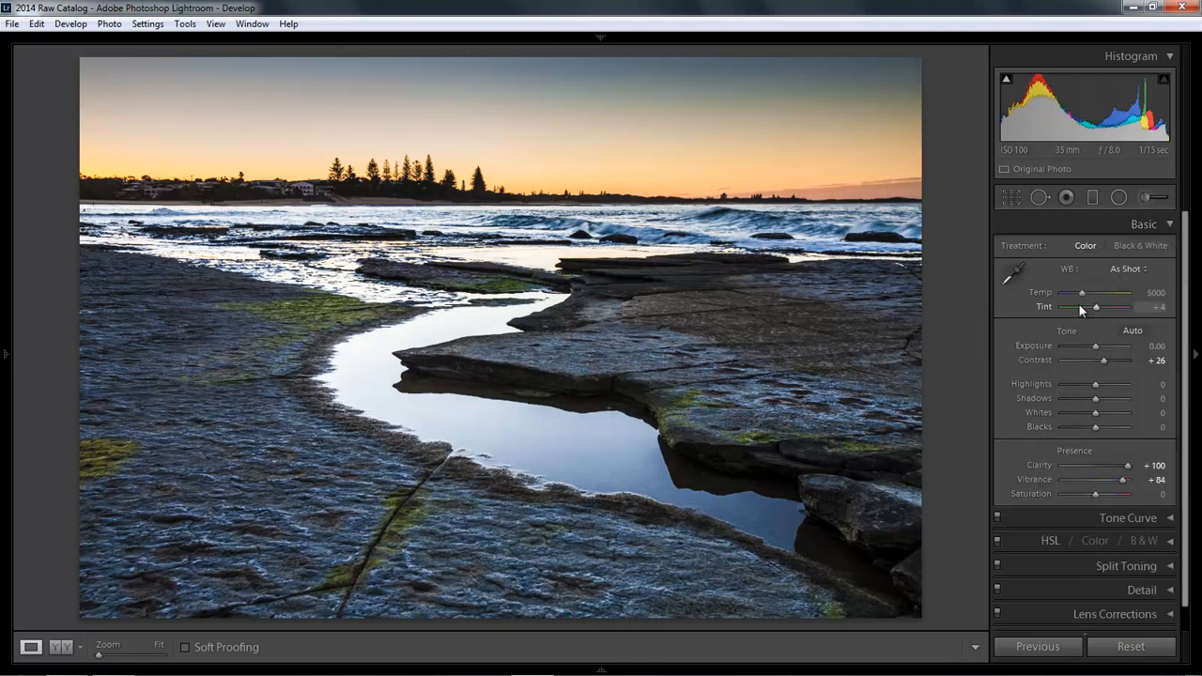
{"action": "left_click_drag", "start_coordinate": [1082, 293], "coordinate": [1086, 295]}
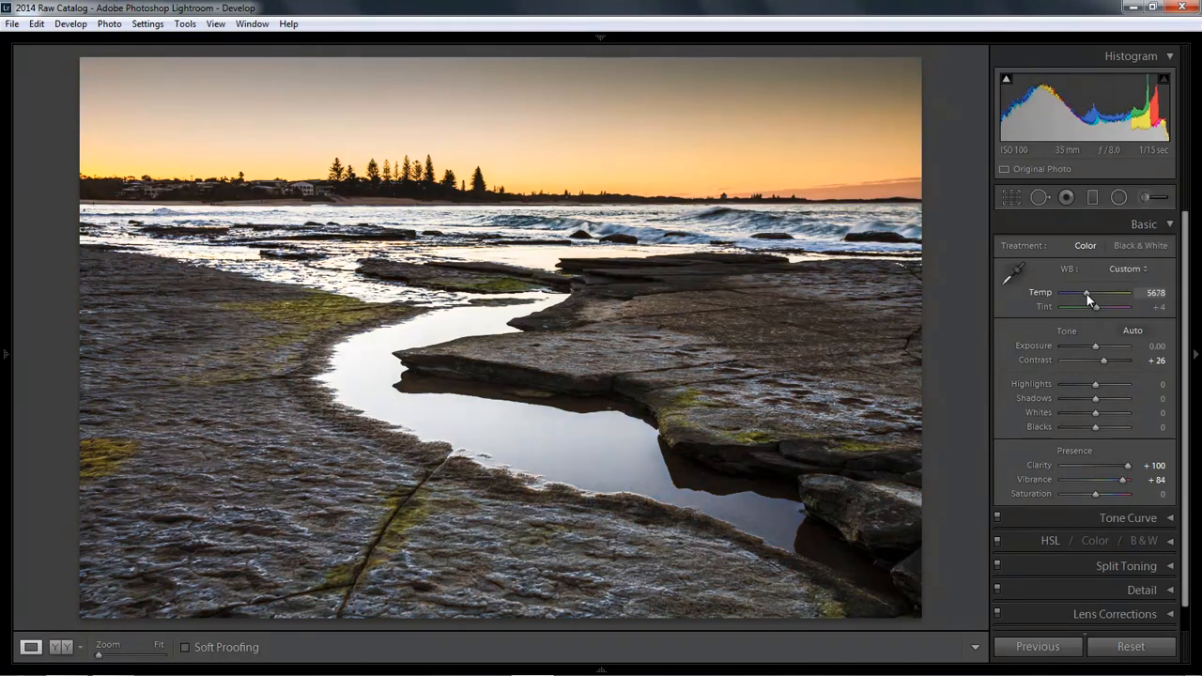
{"action": "mouse_move", "coordinate": [1087, 294]}
{"action": "left_mouse_down"}
{"action": "mouse_move", "coordinate": [1104, 297]}
{"action": "mouse_move", "coordinate": [1079, 296]}
{"action": "left_mouse_up"}
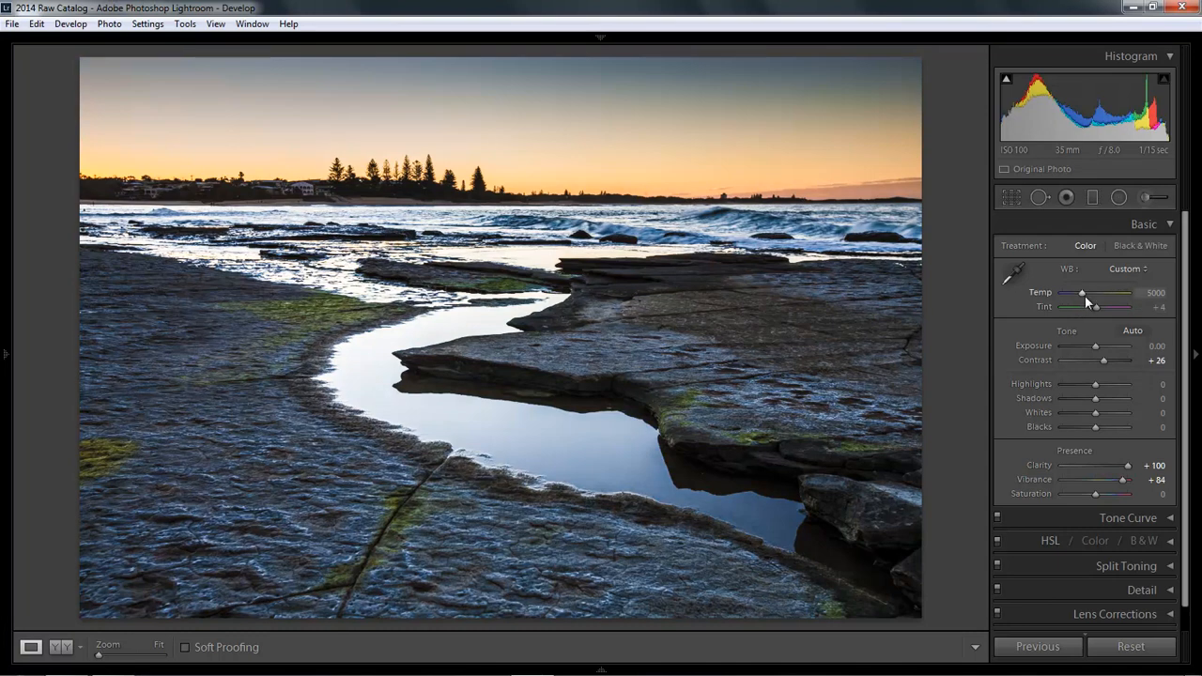
{"action": "left_click_drag", "start_coordinate": [1083, 295], "coordinate": [1087, 295]}
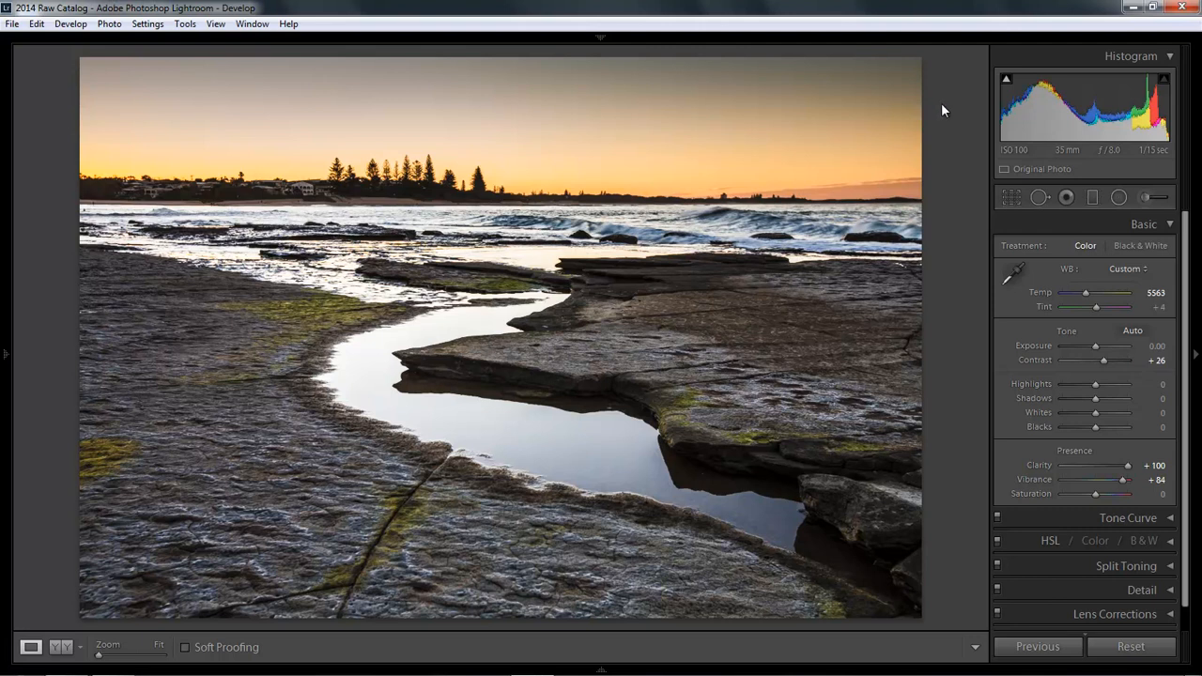
Step: Draw a new graduated filter down from the top of the sky with Exposure -0.96 and Temp -11
{"action": "left_click", "coordinate": [1170, 227]}
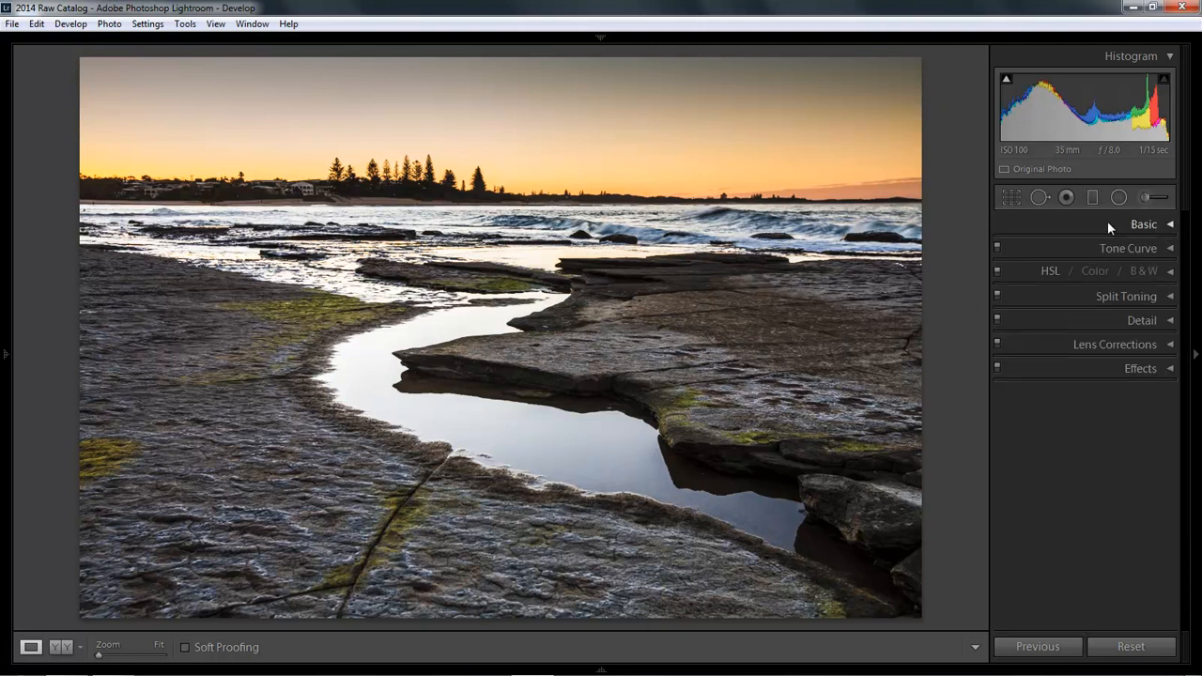
{"action": "left_click", "coordinate": [1092, 197]}
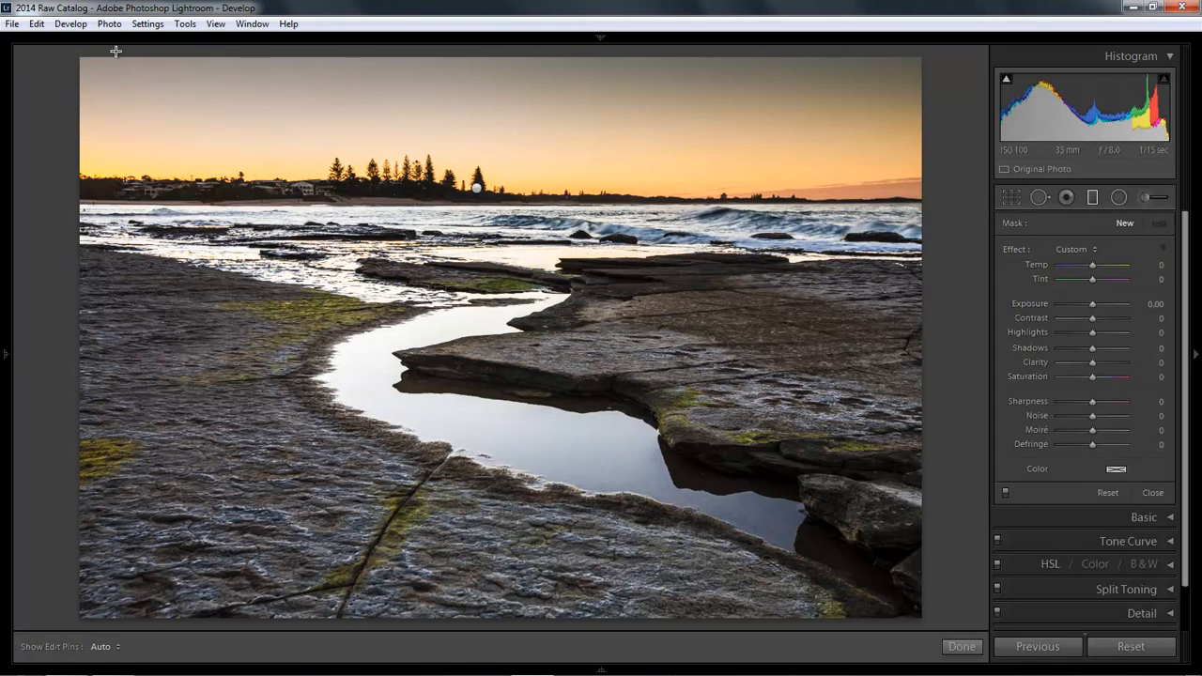
{"action": "left_click_drag", "start_coordinate": [113, 52], "coordinate": [147, 217]}
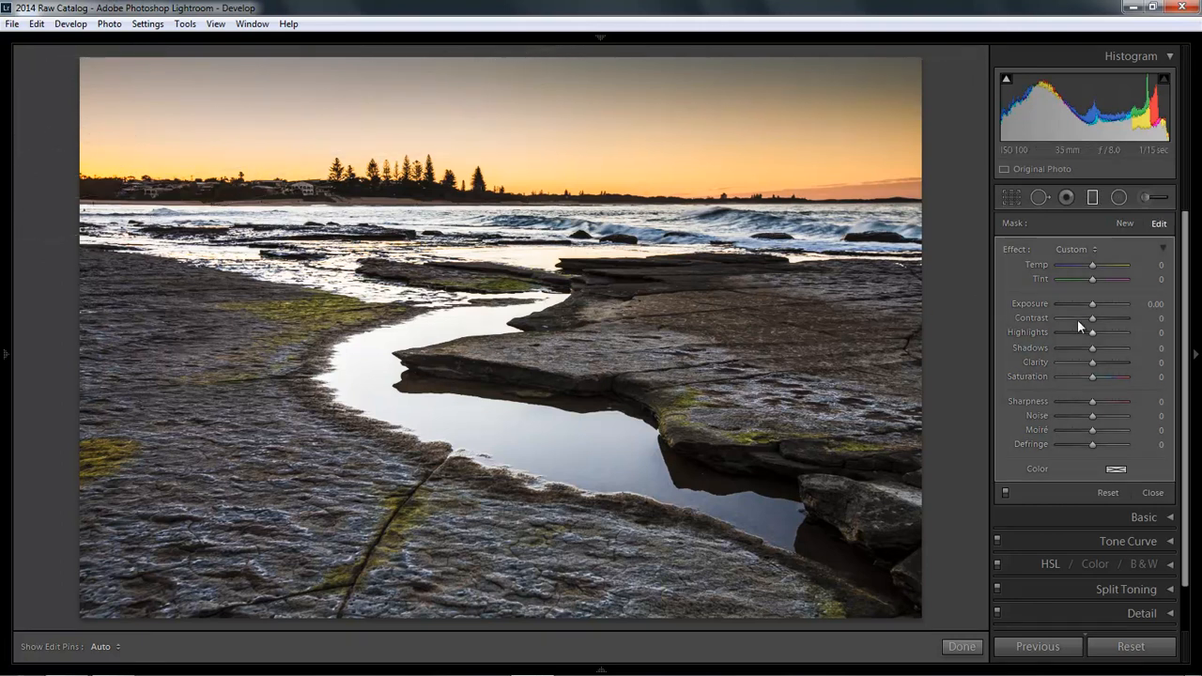
{"action": "left_click_drag", "start_coordinate": [1091, 305], "coordinate": [1082, 309]}
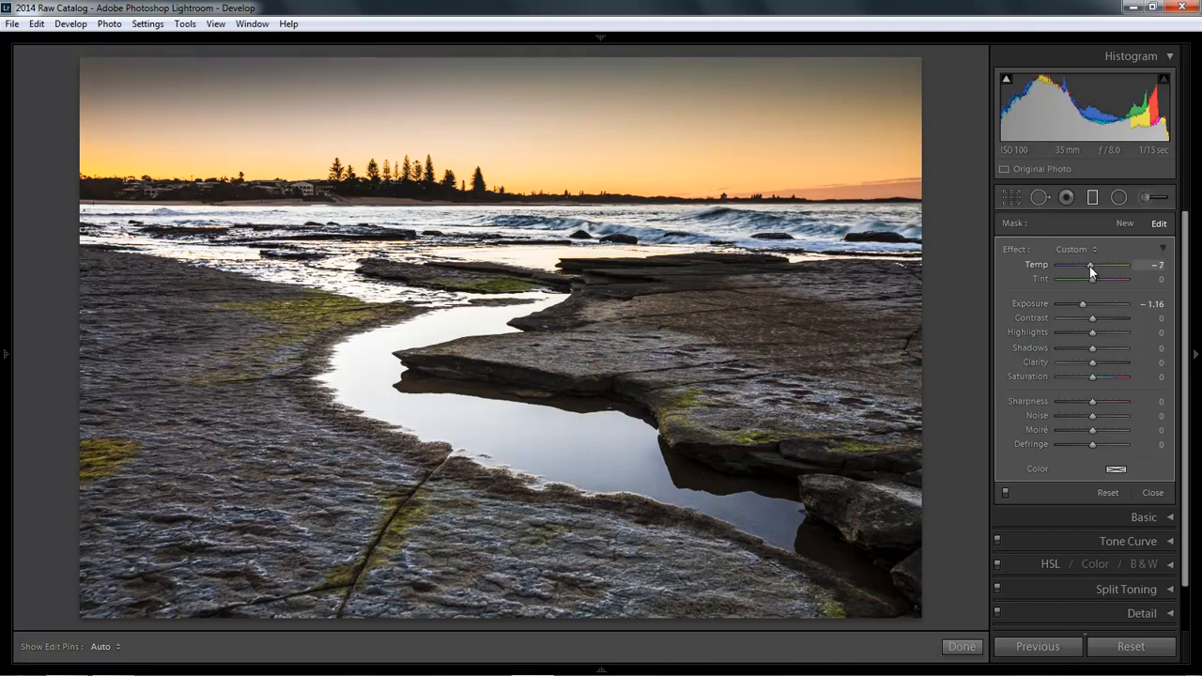
{"action": "left_click_drag", "start_coordinate": [1088, 265], "coordinate": [1087, 266]}
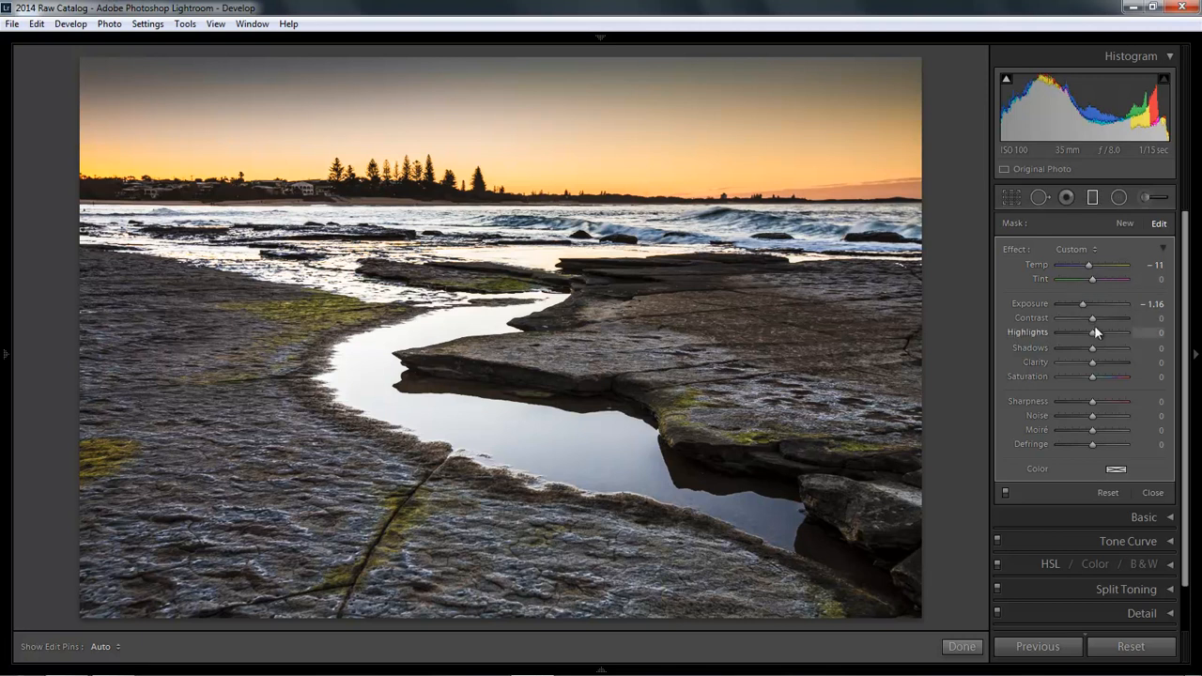
{"action": "left_click", "coordinate": [1154, 308]}
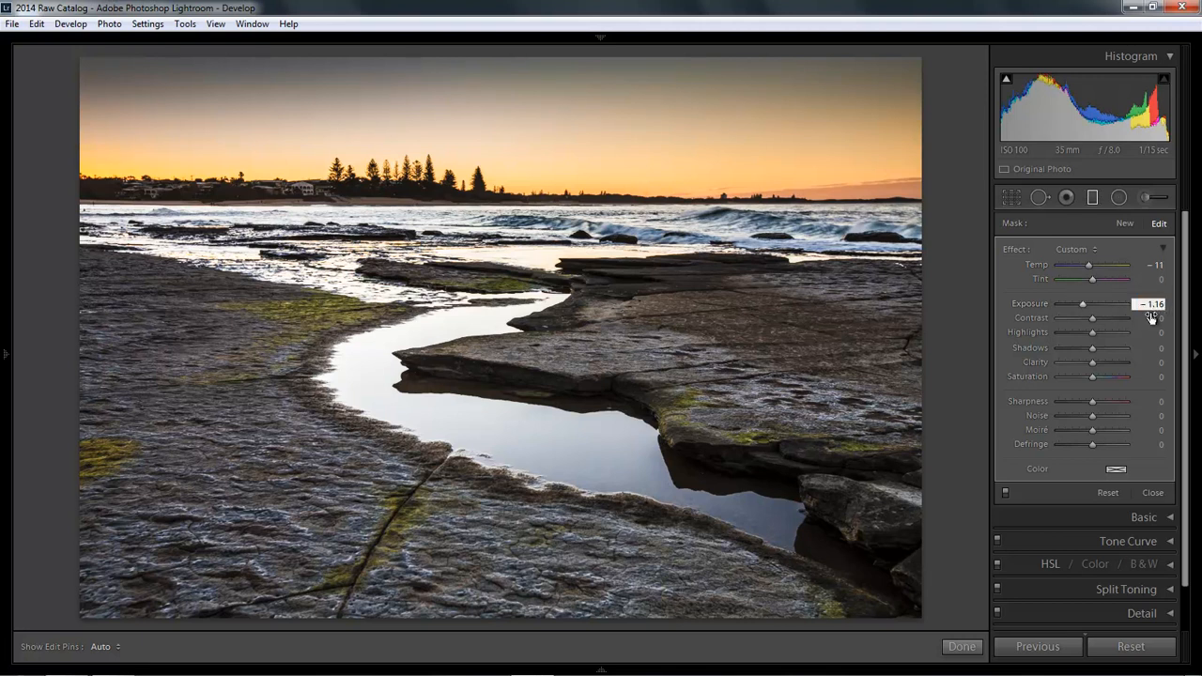
{"action": "key", "text": "Up"}
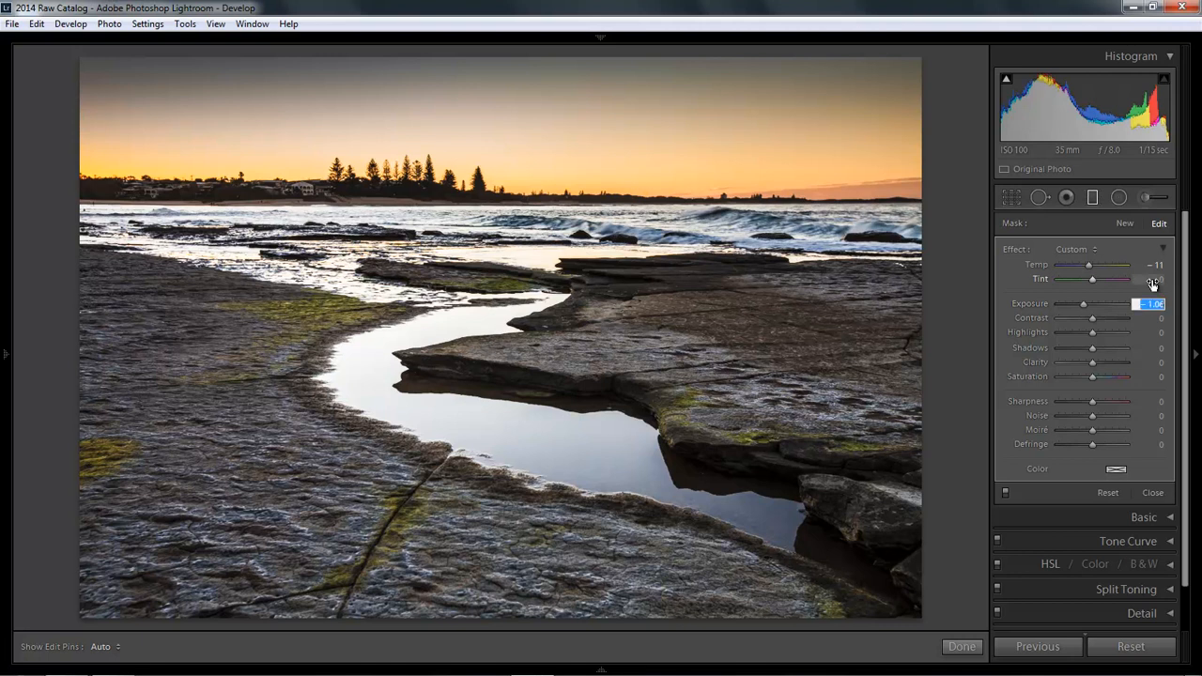
{"action": "key", "text": "Up"}
{"action": "key", "text": "Up"}
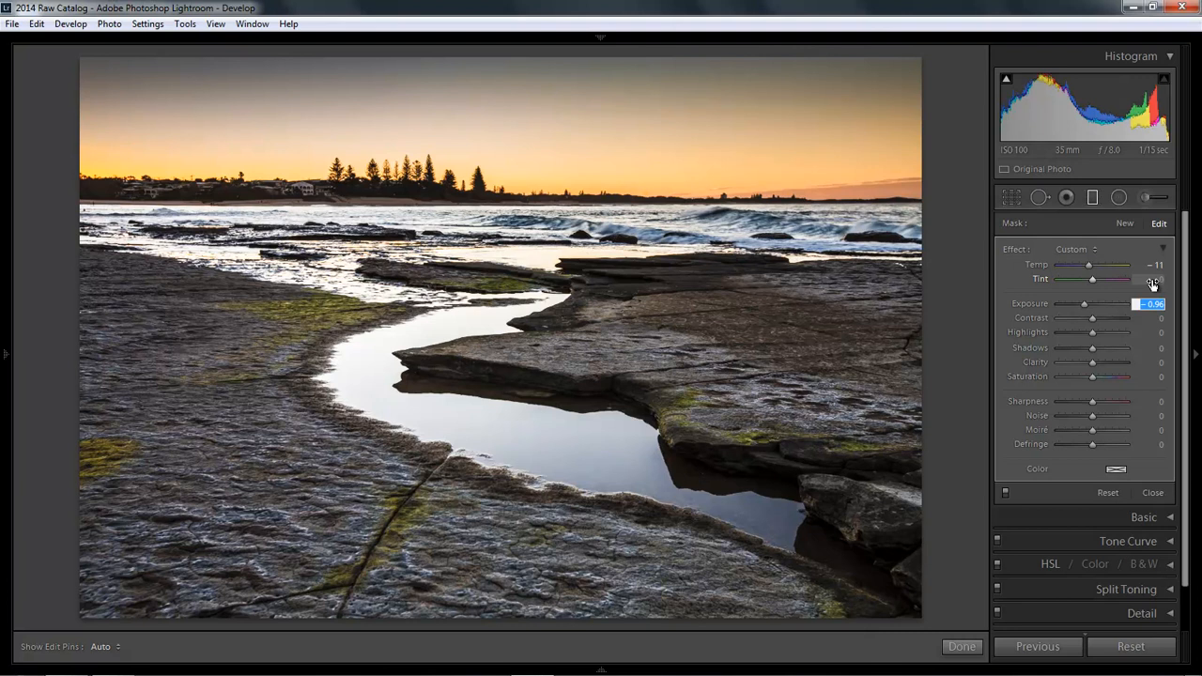
{"action": "mouse_move", "coordinate": [972, 277]}
{"action": "left_click", "coordinate": [1126, 230]}
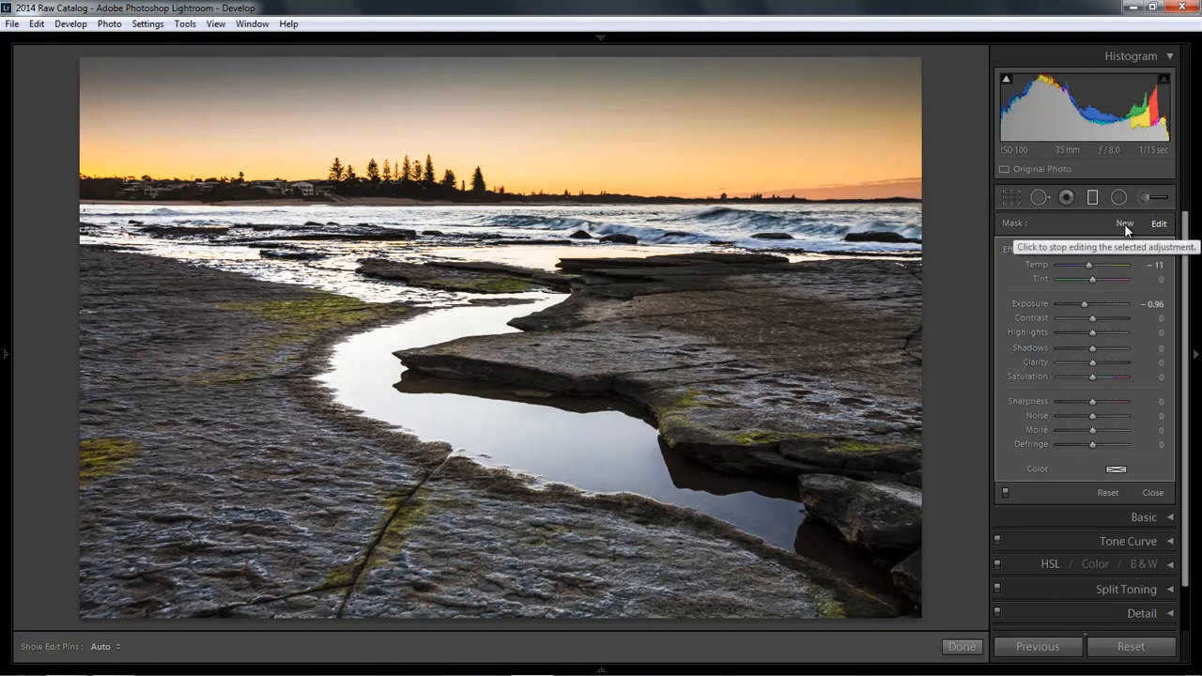
Step: Draw a new graduated filter up over the foreground rocks with Exposure -1.24
{"action": "left_click", "coordinate": [1125, 225]}
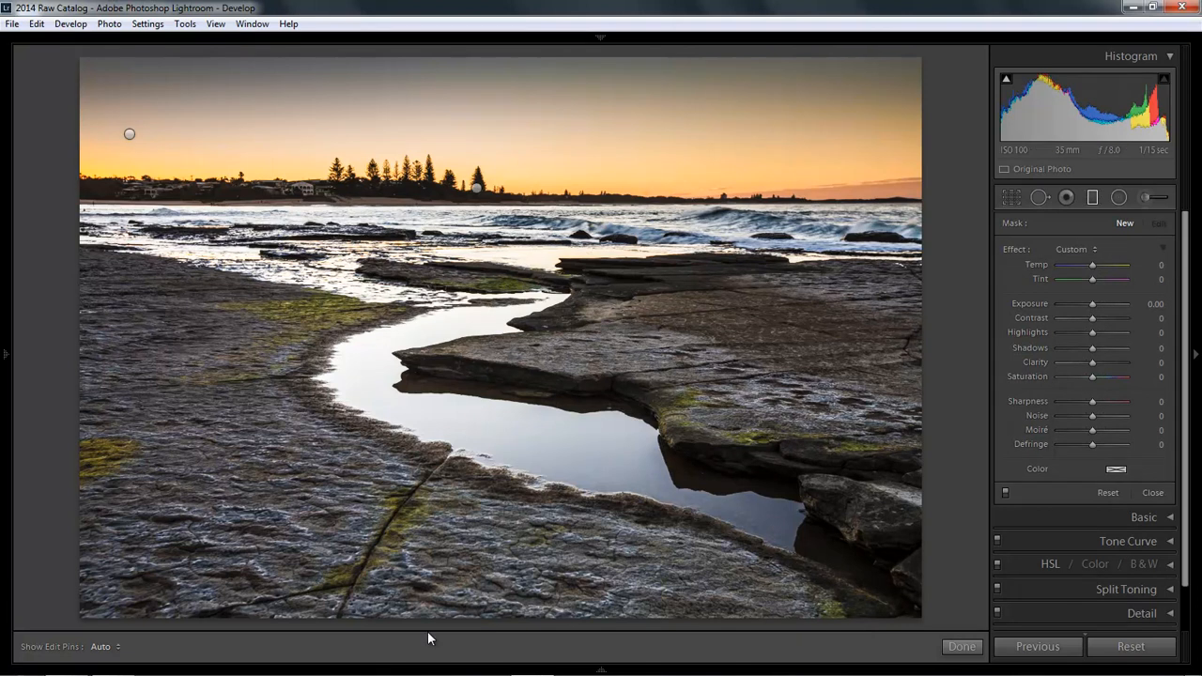
{"action": "left_click_drag", "start_coordinate": [430, 624], "coordinate": [443, 398]}
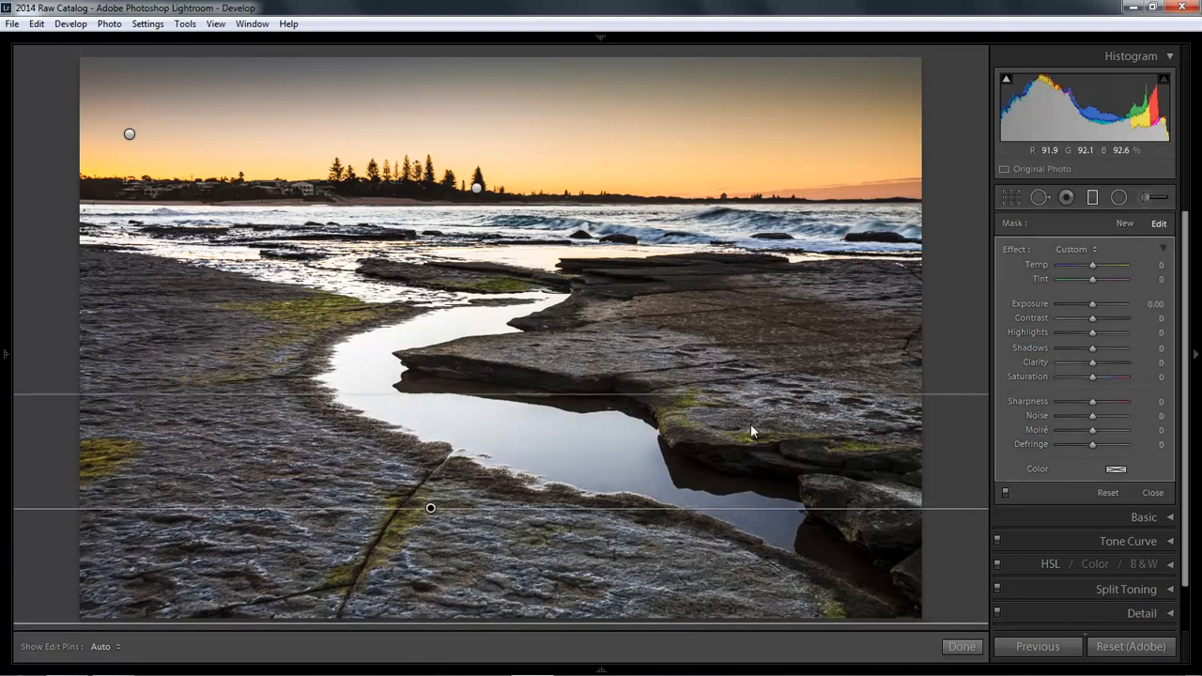
{"action": "left_click_drag", "start_coordinate": [1090, 306], "coordinate": [1078, 308]}
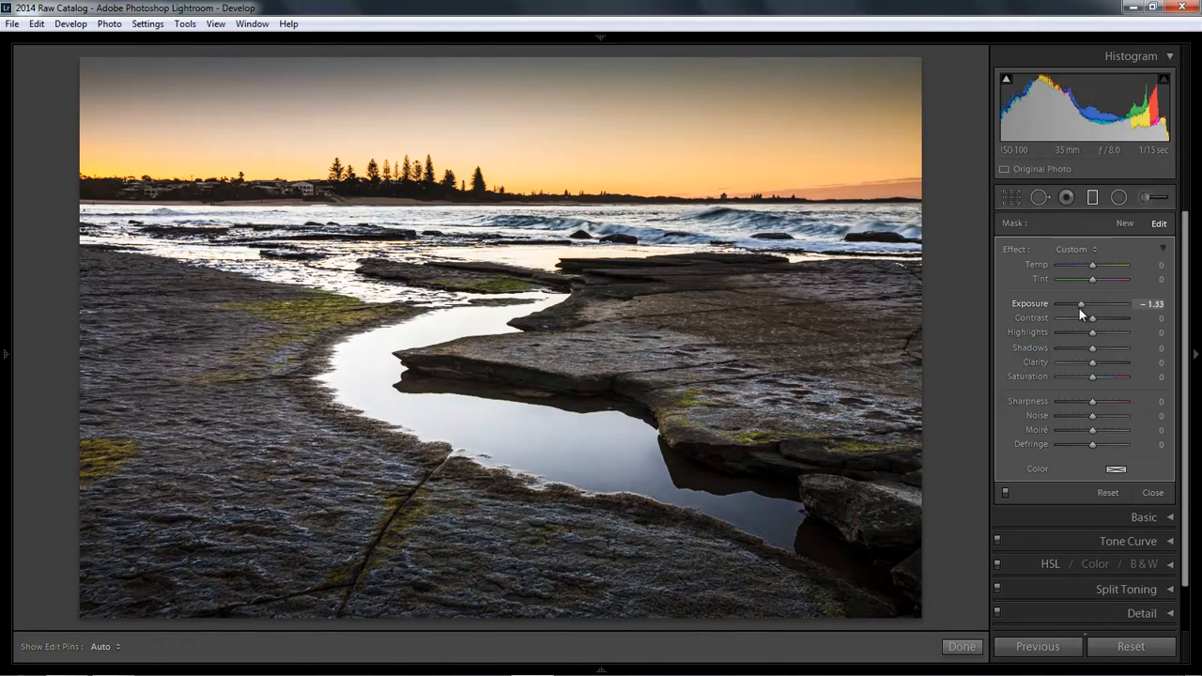
{"action": "left_click_drag", "start_coordinate": [1079, 308], "coordinate": [1080, 308]}
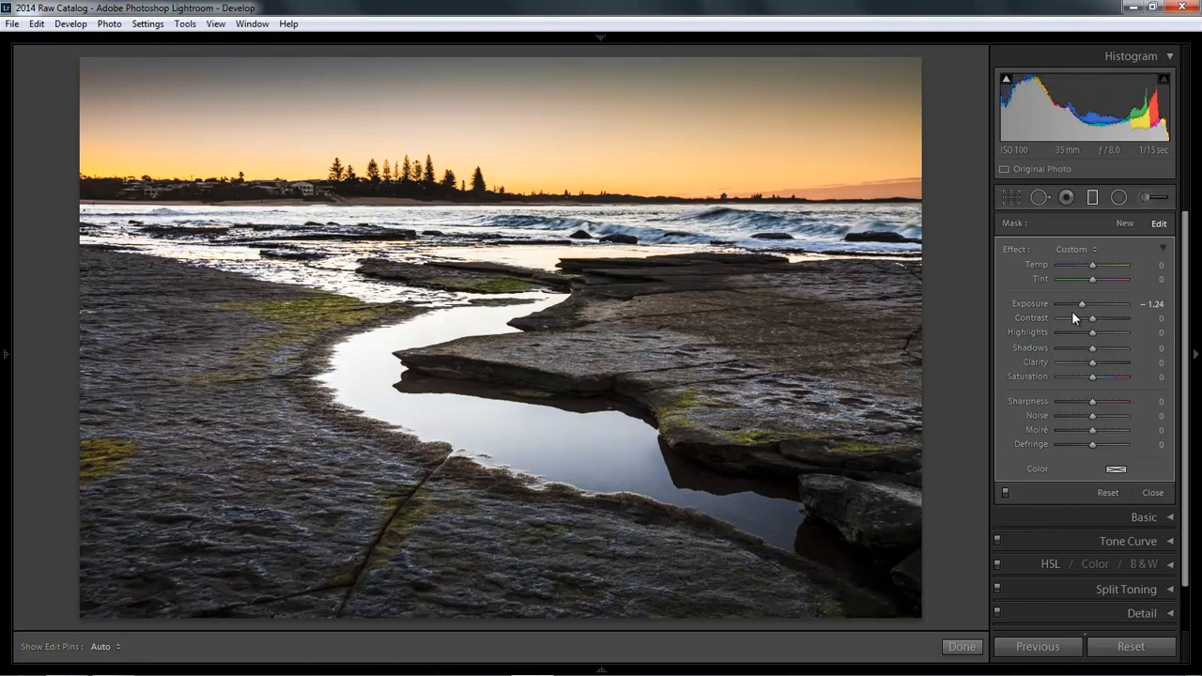